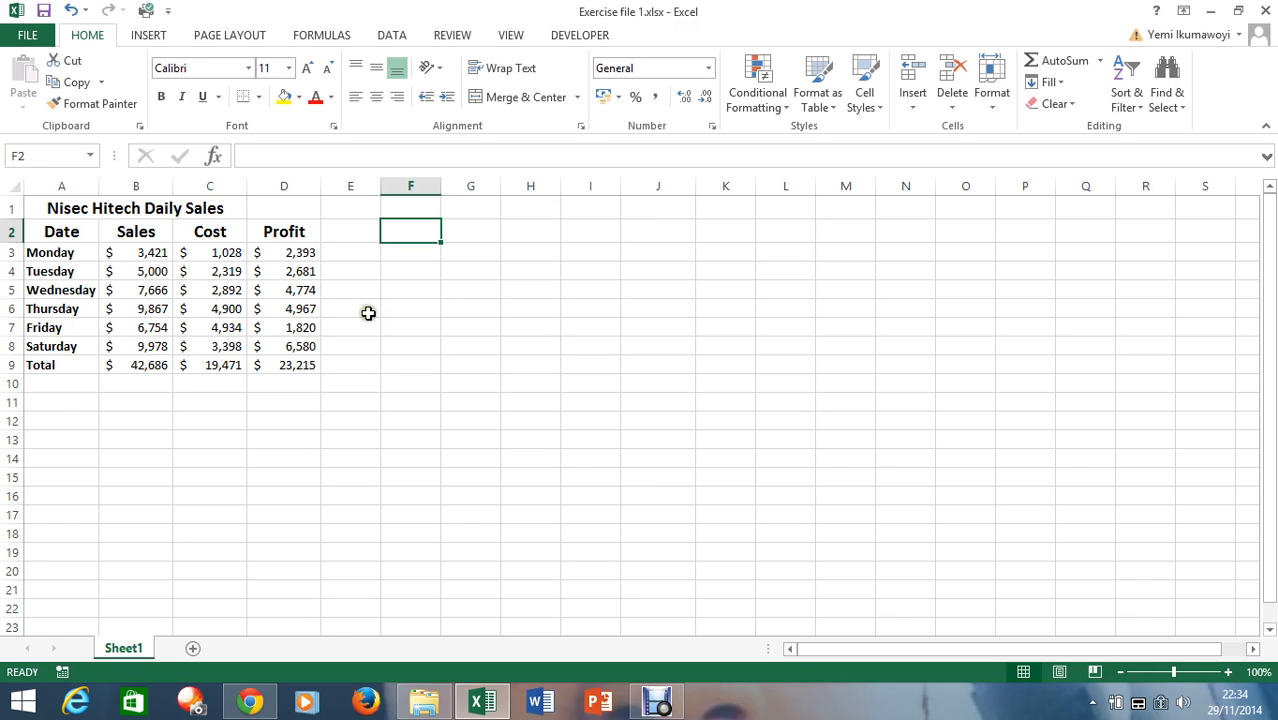
Add list data validation to cell F3 using the Date column entries =$A$3:$A$9 as source, and view its choices
left_click(416, 254)
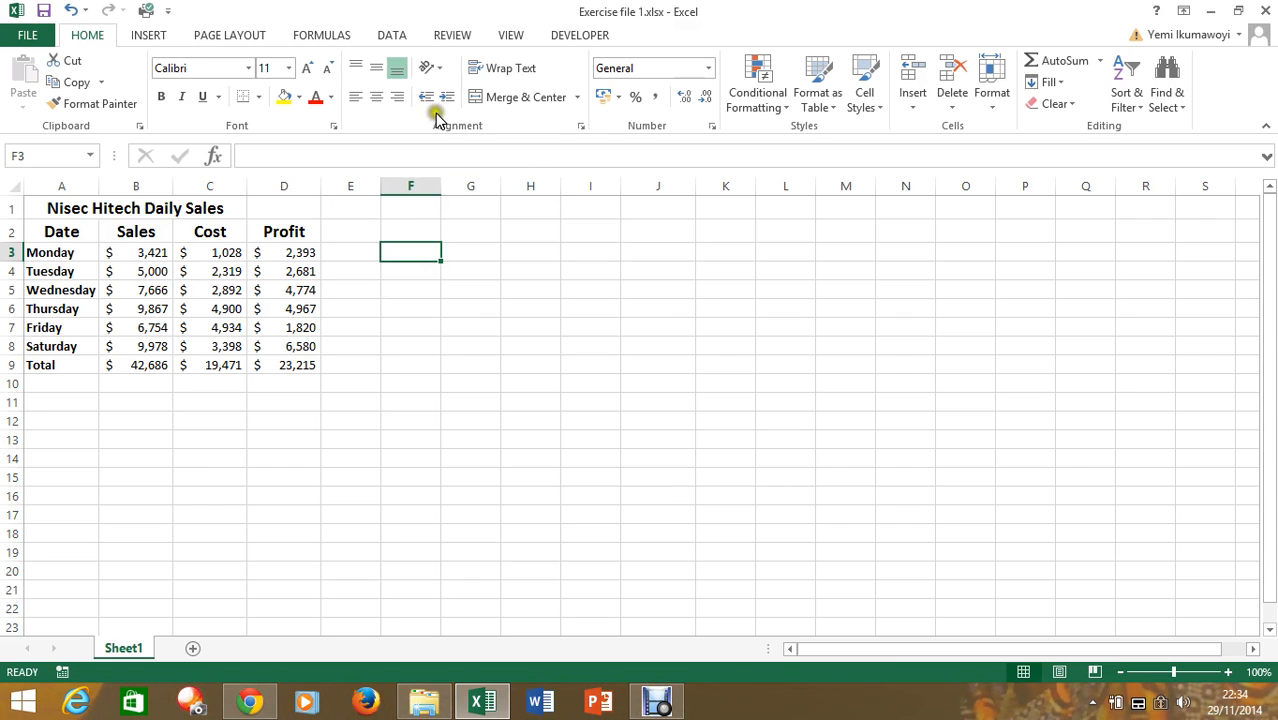
left_click(394, 36)
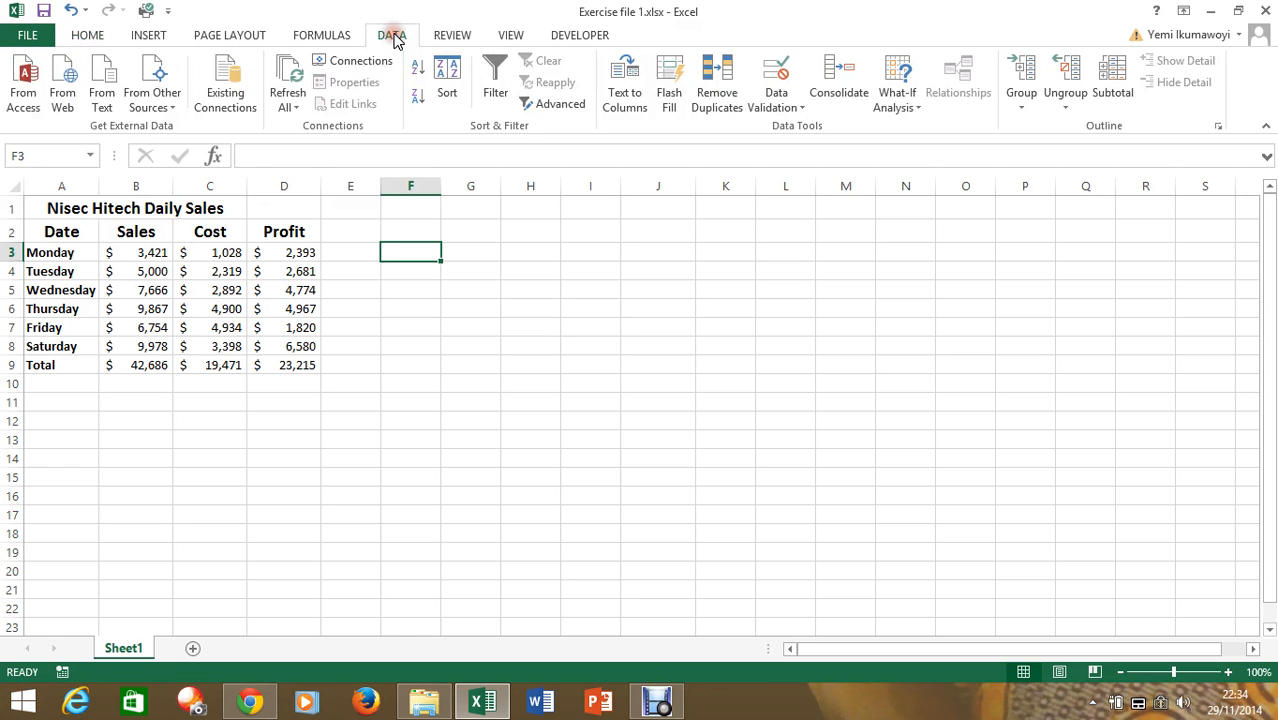
left_click(801, 100)
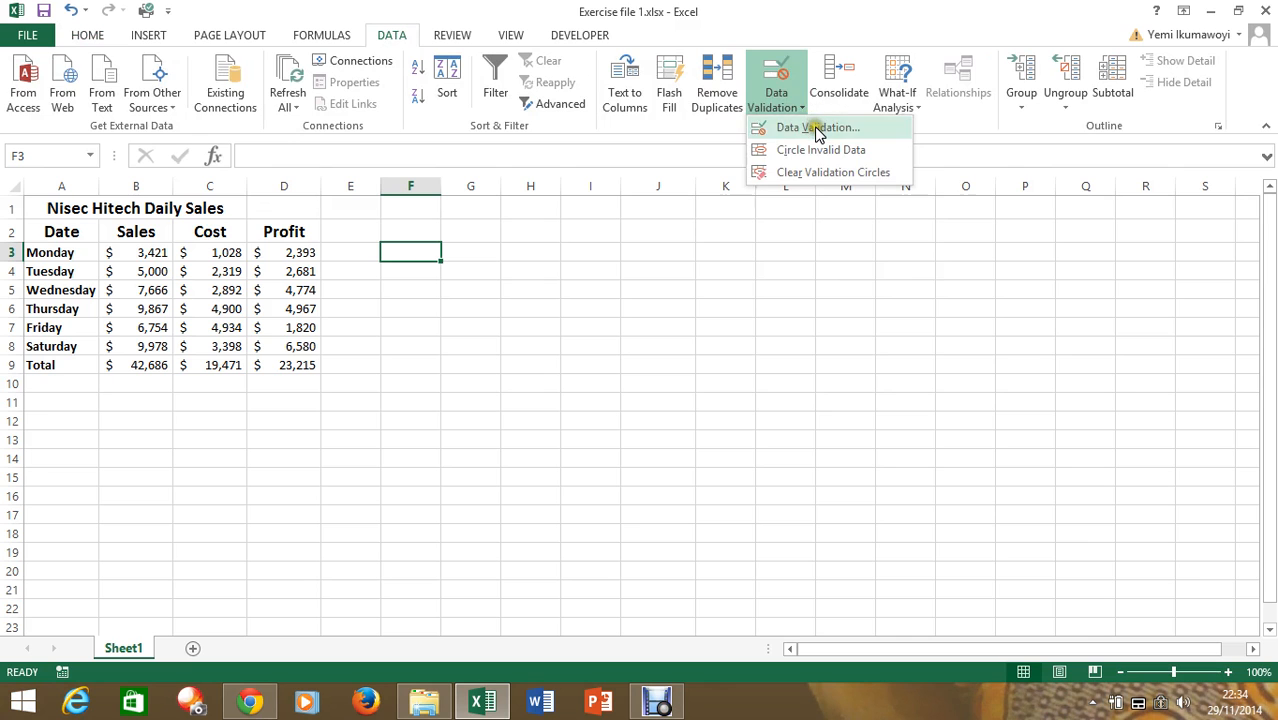
left_click(815, 127)
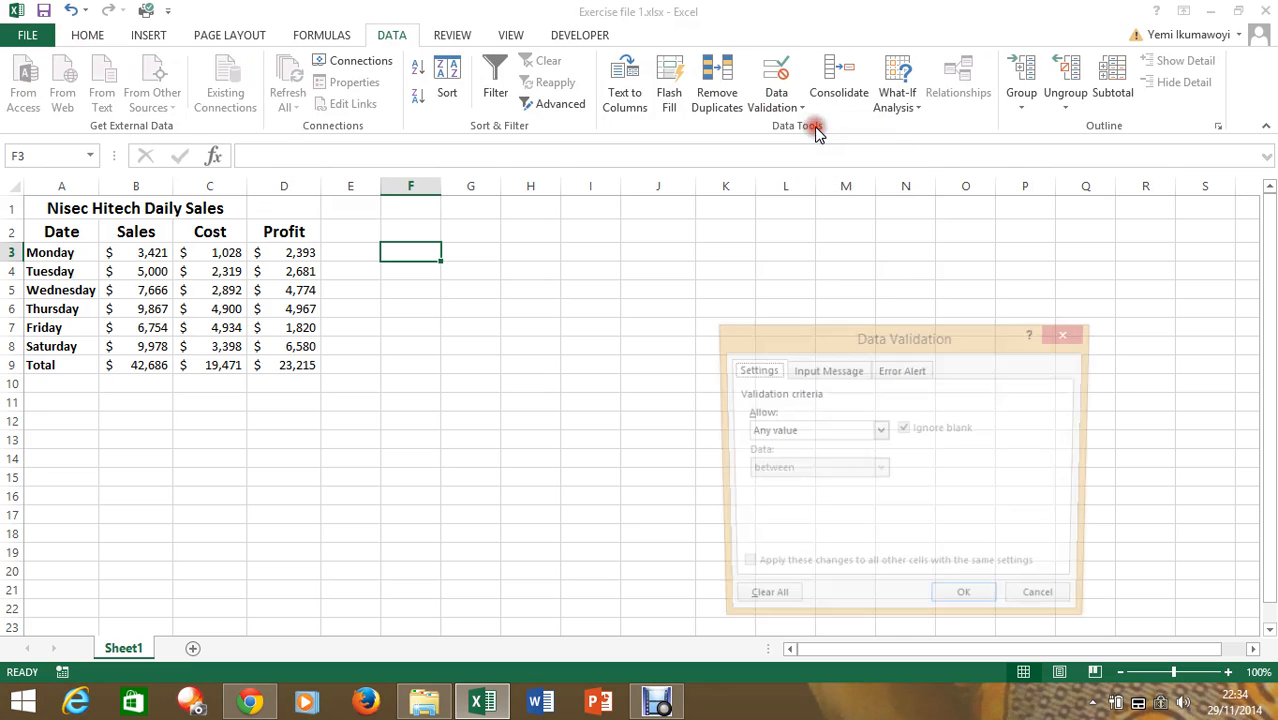
left_click(880, 431)
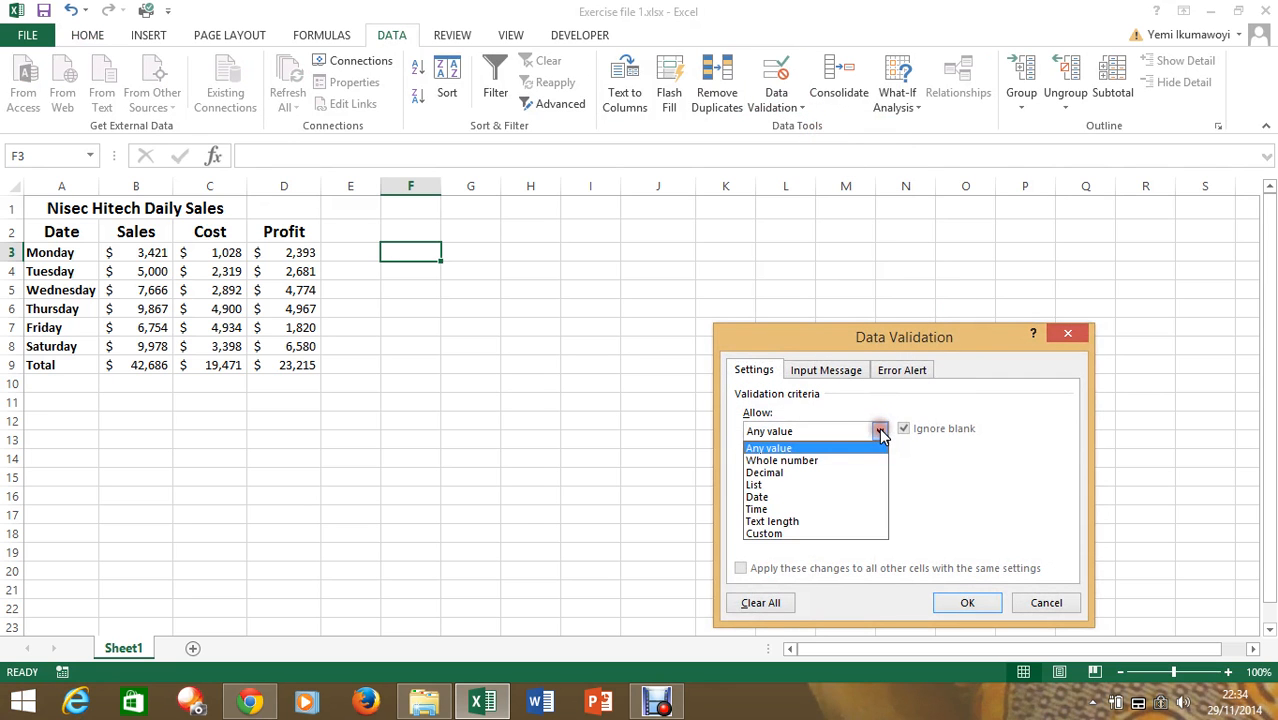
left_click(836, 485)
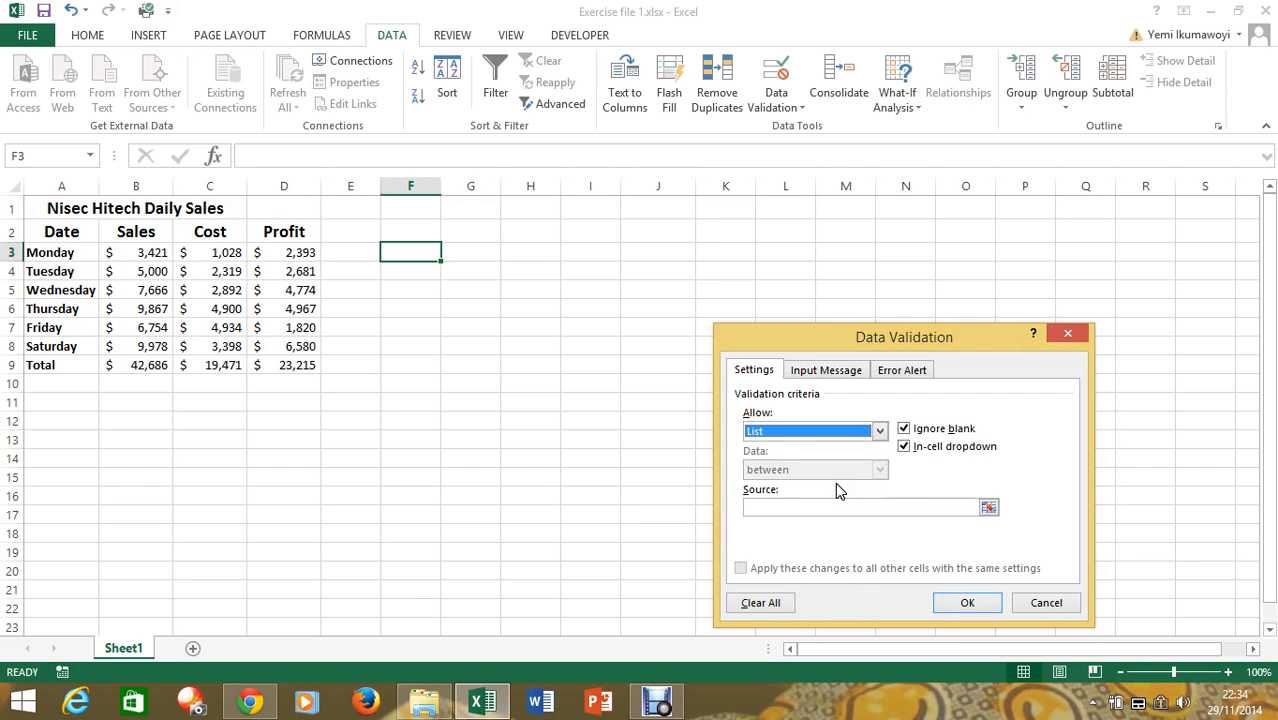
left_click(816, 506)
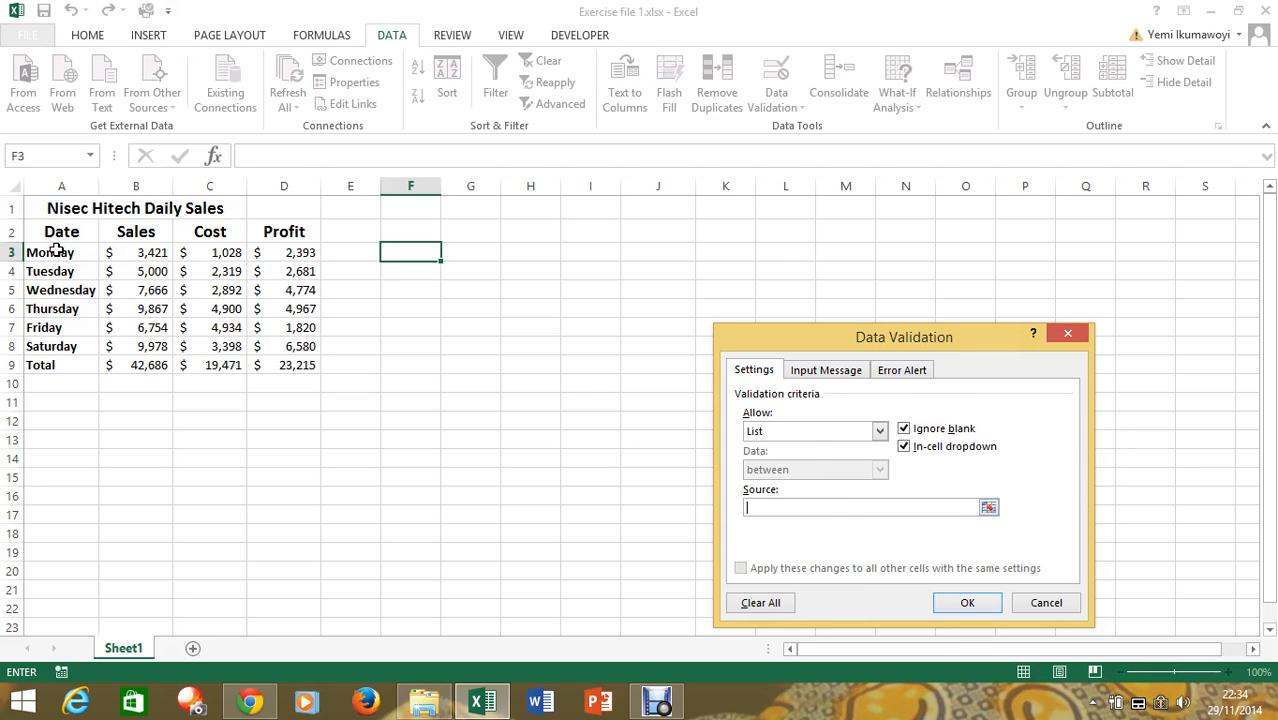
left_click_drag(57, 252, 62, 358)
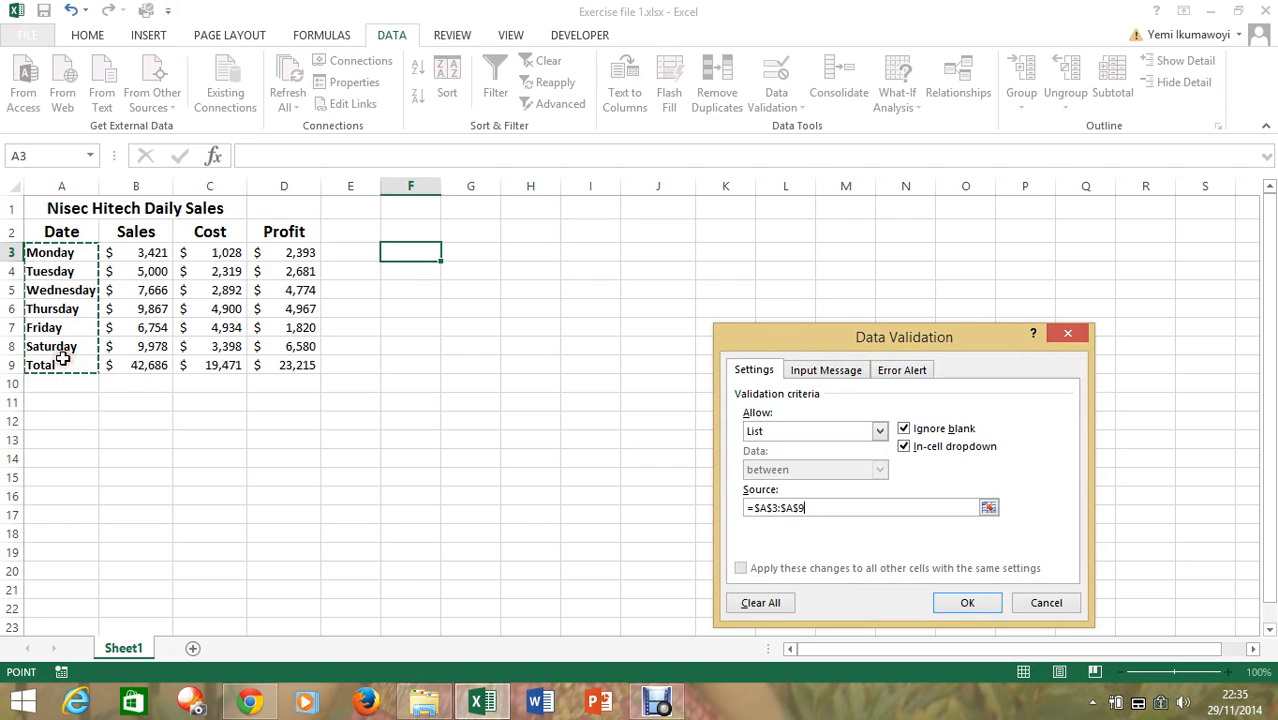
left_click(967, 603)
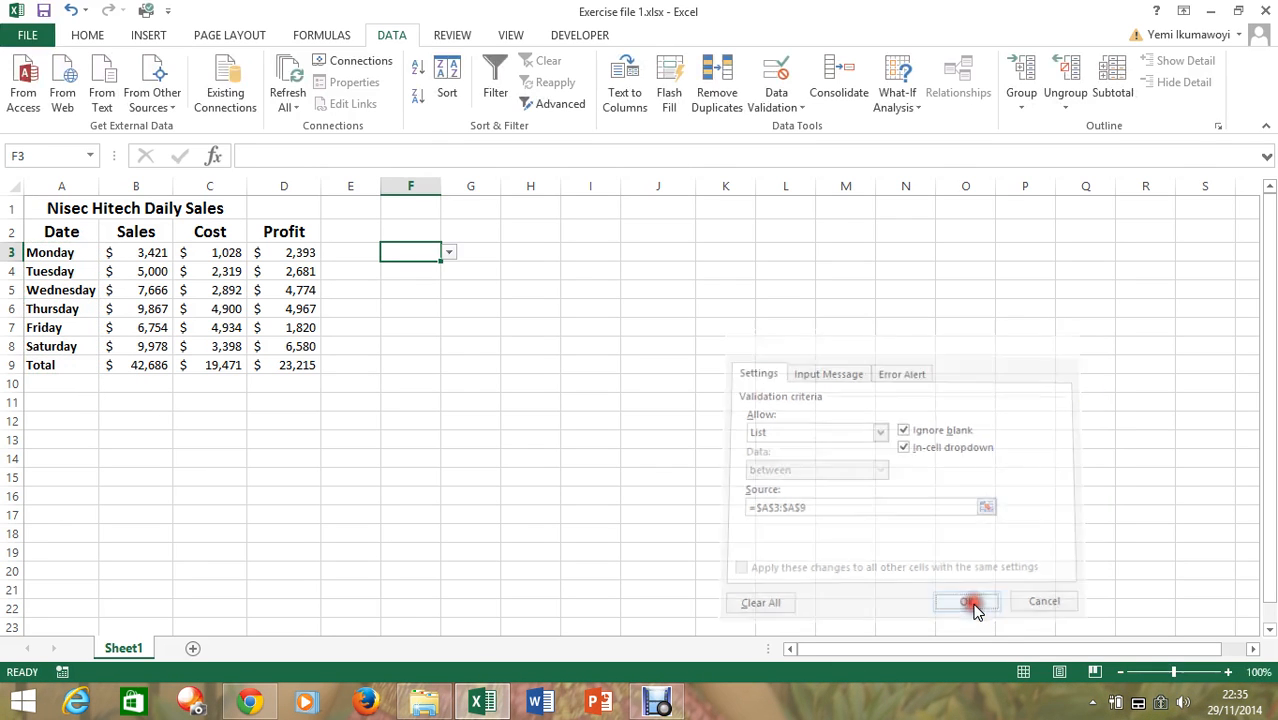
left_click(450, 252)
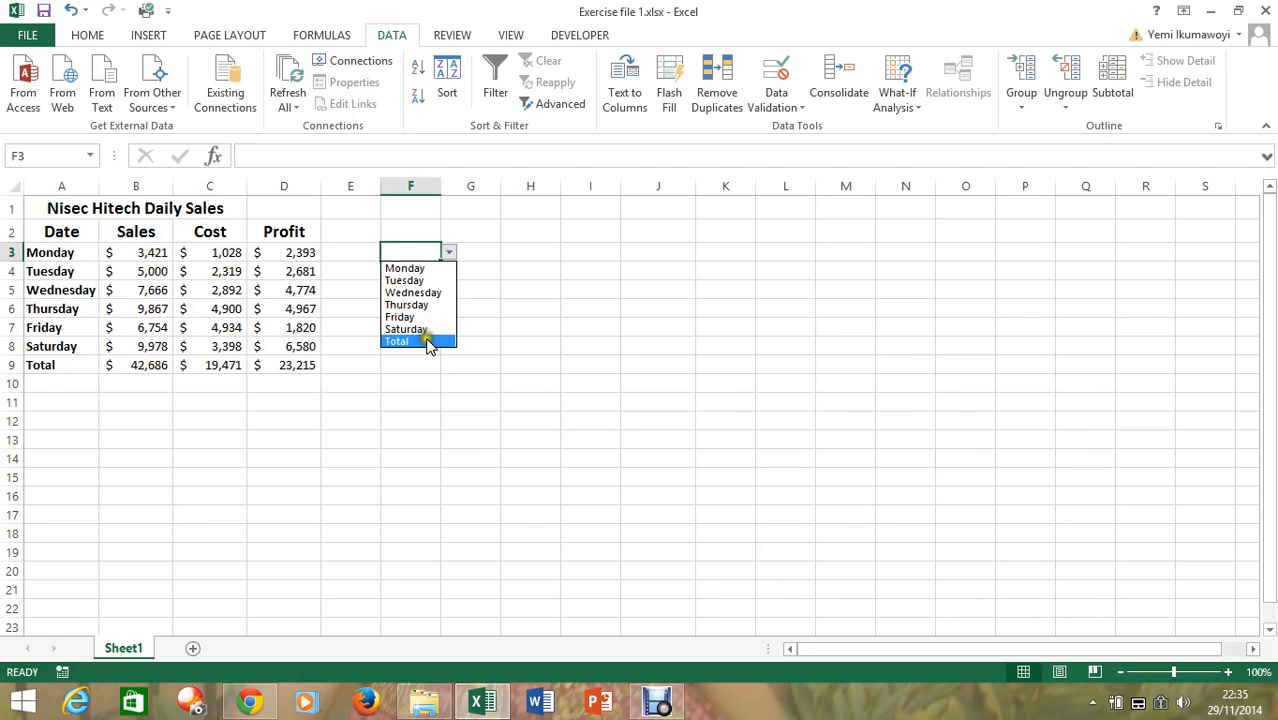
left_click(450, 254)
Add list data validation to cell F4 using the header cells A2:D2 as its source
left_click(419, 271)
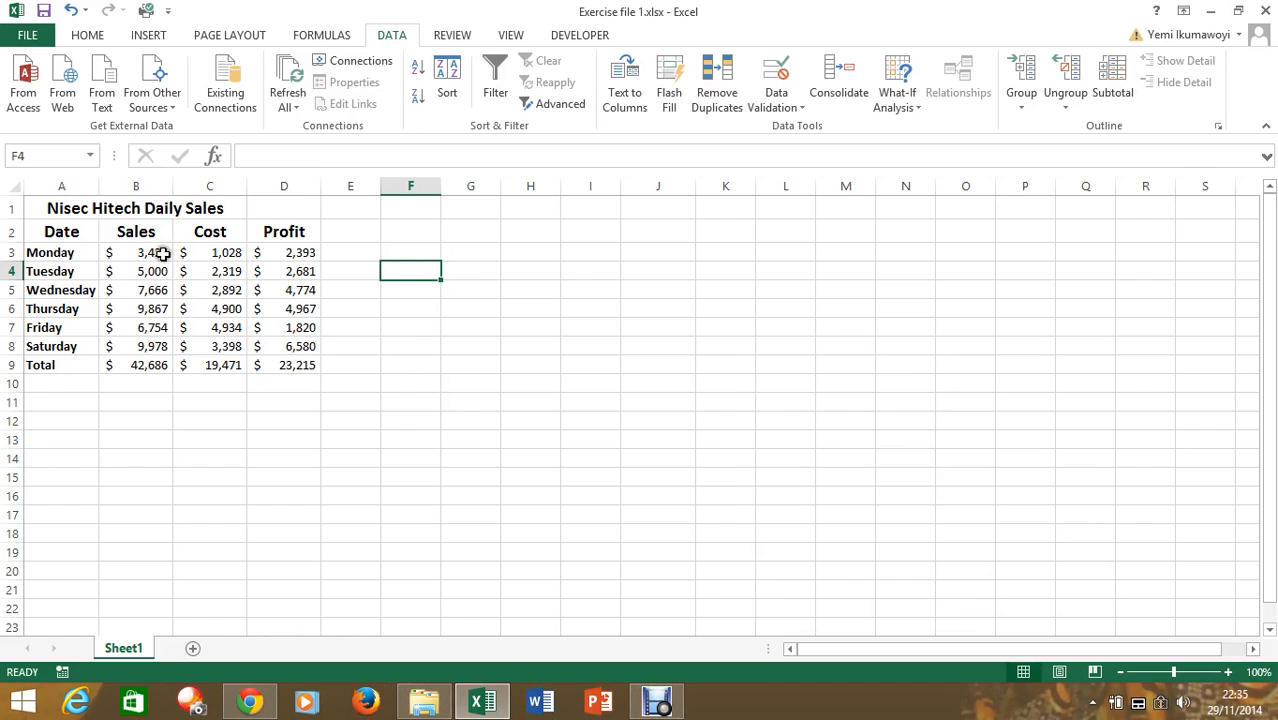
left_click(800, 110)
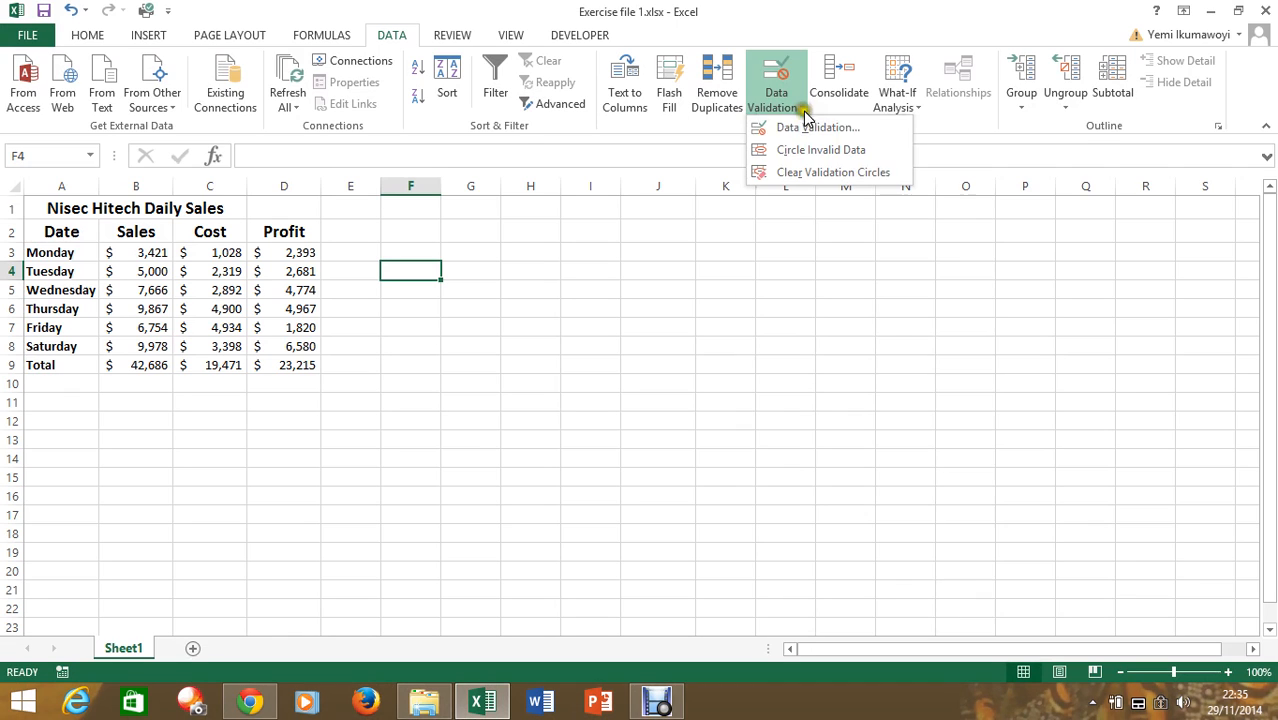
left_click(807, 130)
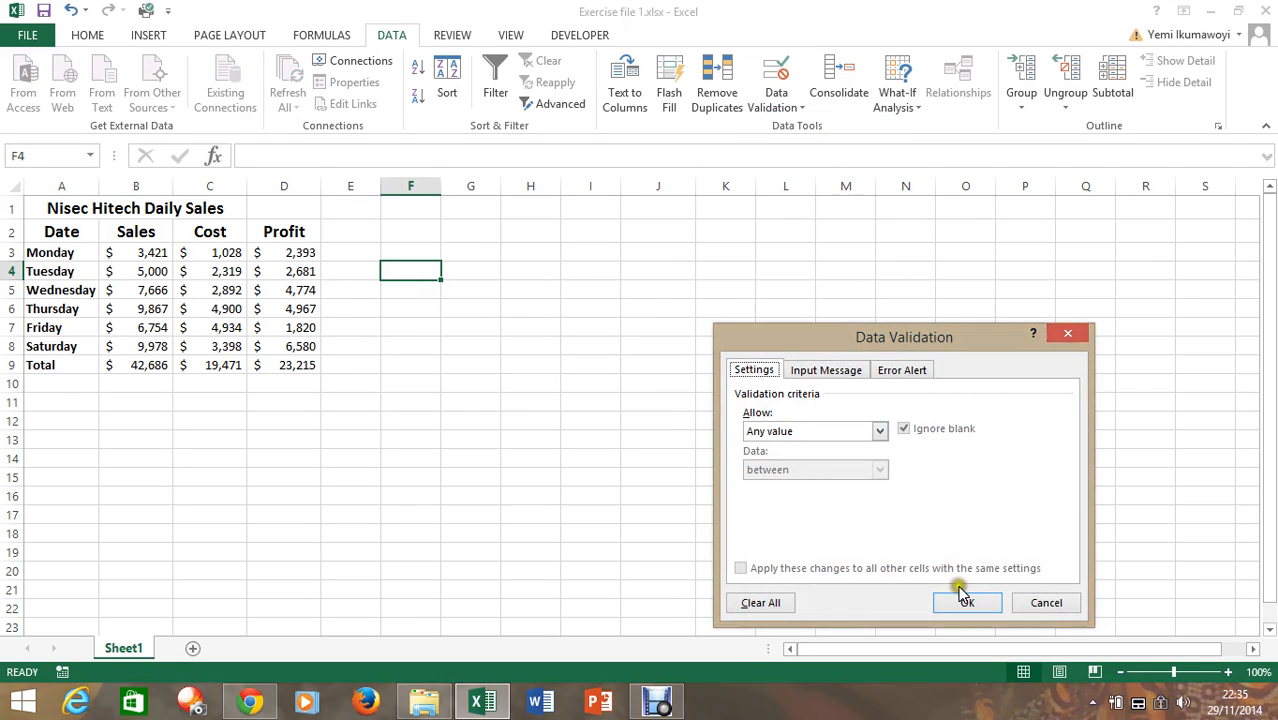
left_click(879, 431)
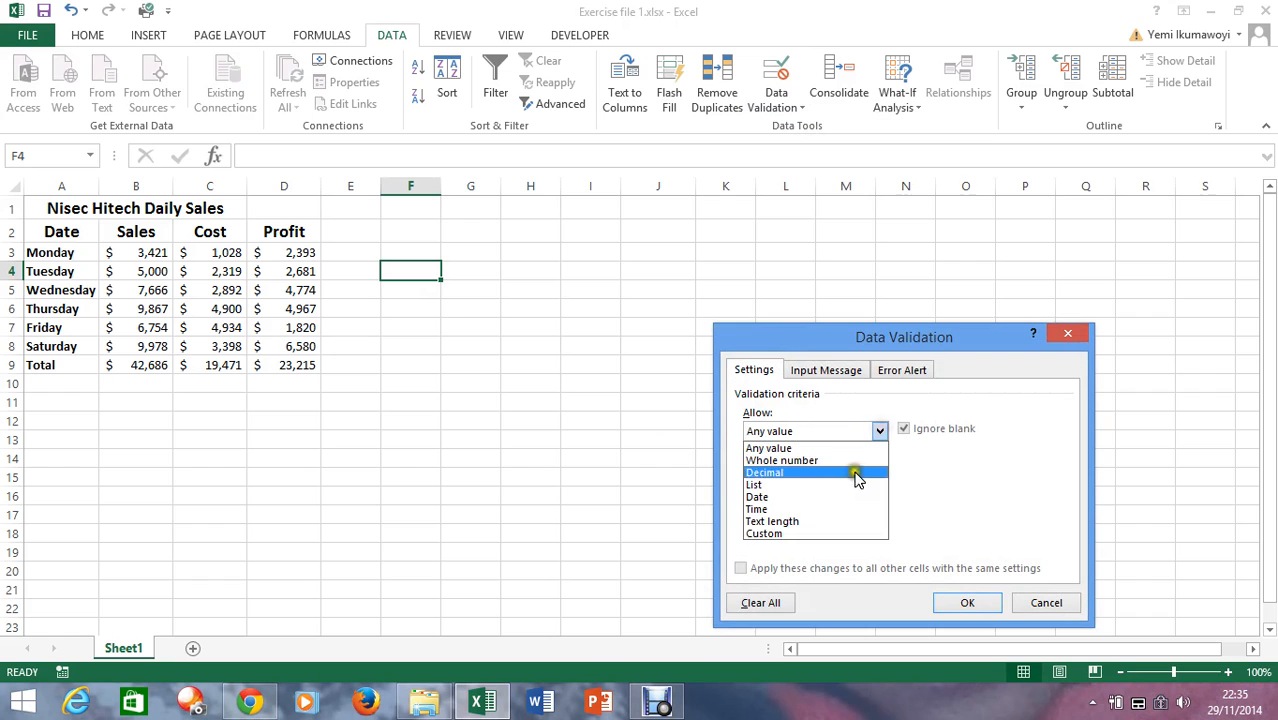
left_click(848, 485)
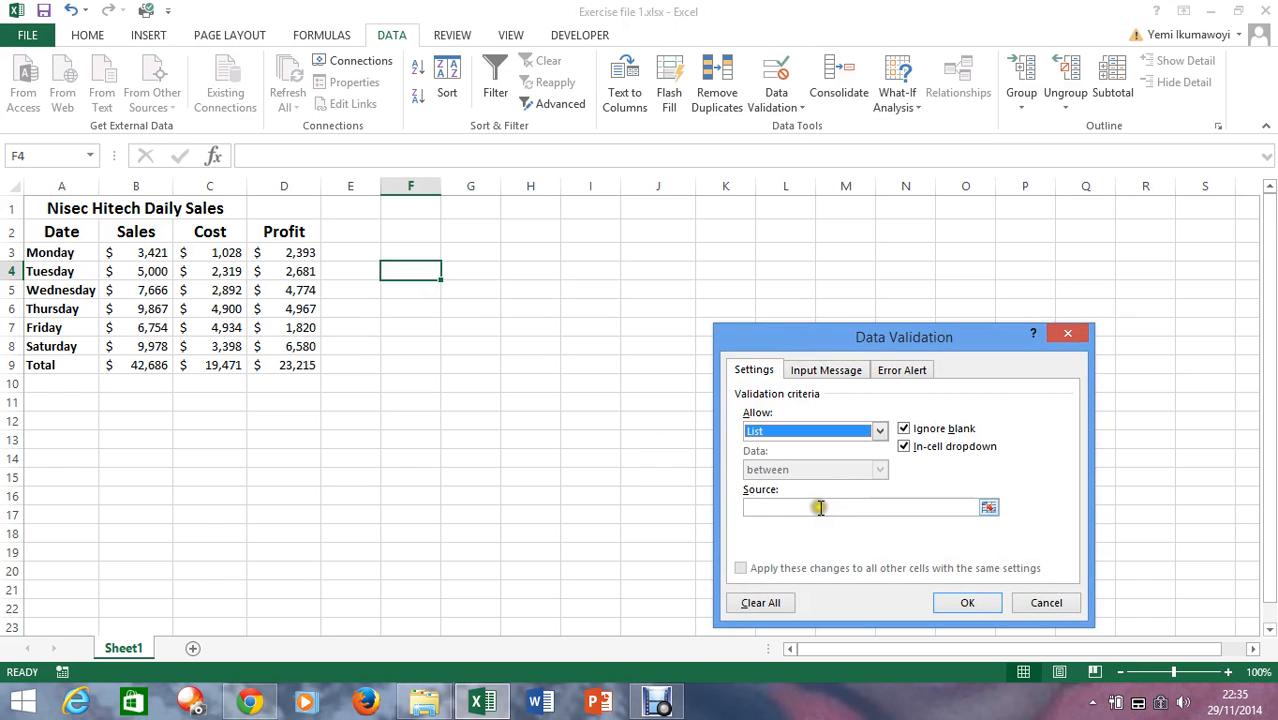
left_click(819, 507)
left_click(55, 232)
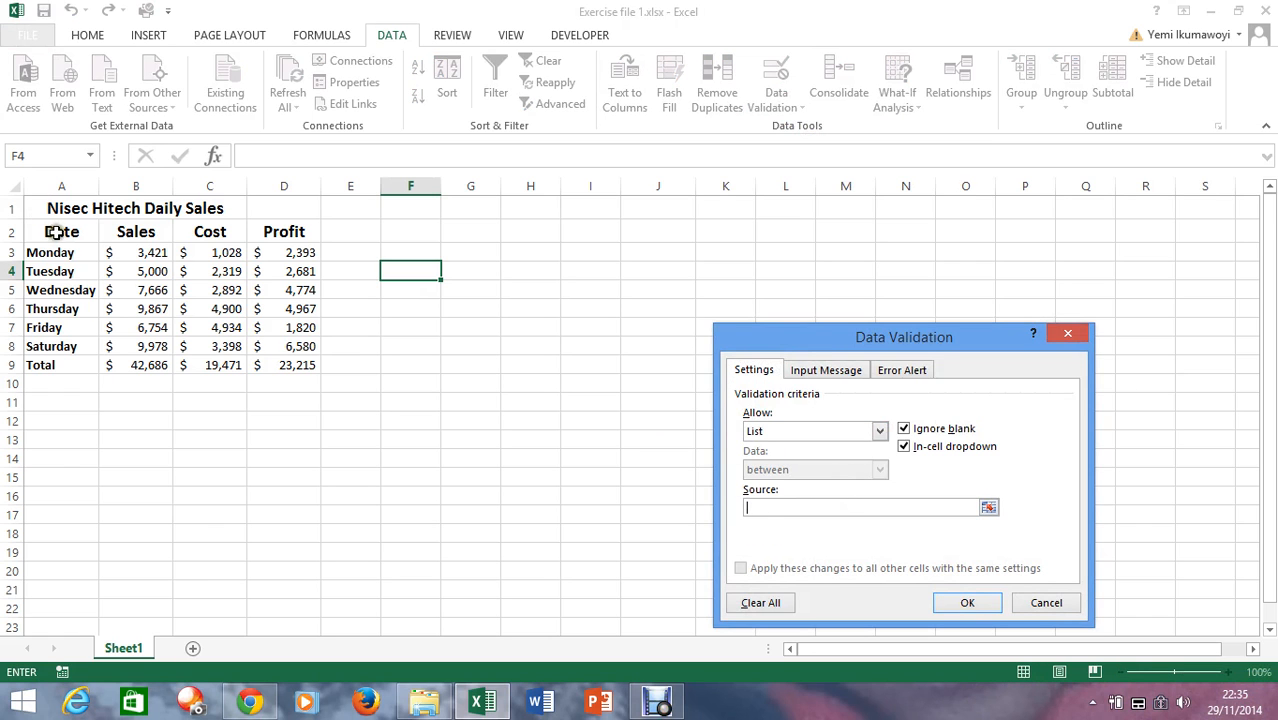
left_click_drag(55, 232, 273, 231)
left_click(968, 603)
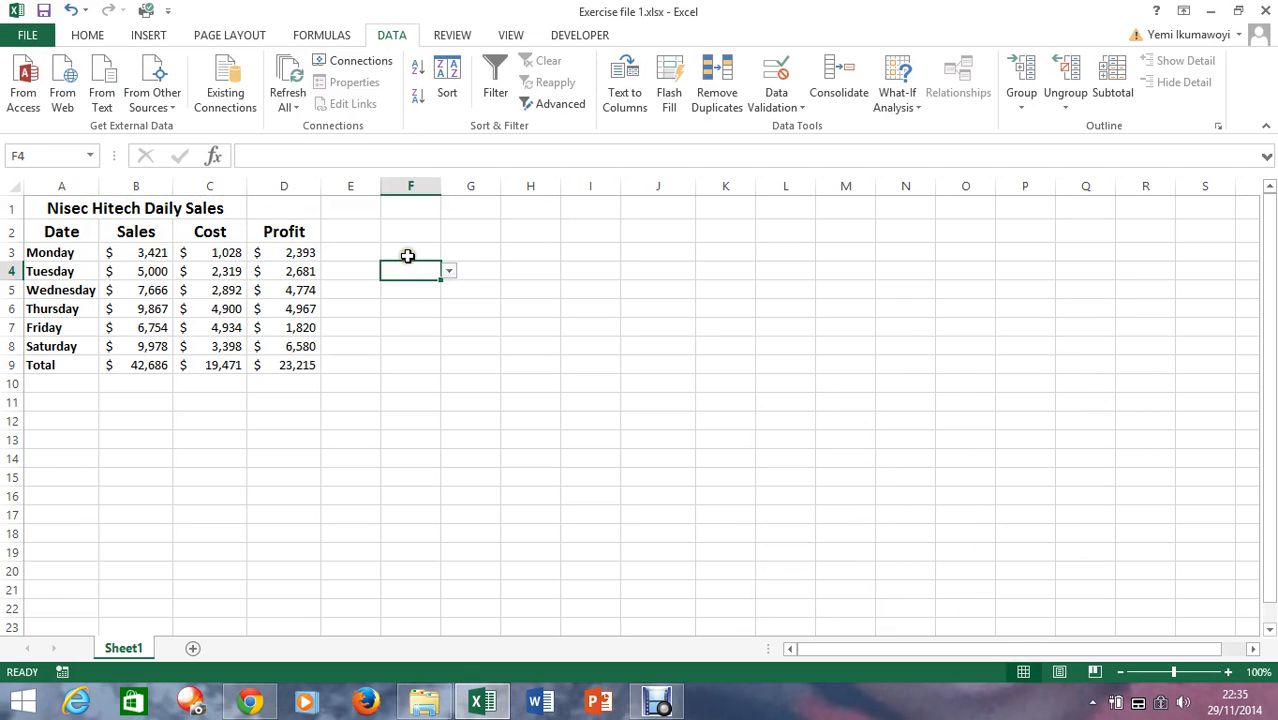
Choose Thursday from the list in cell F3 and Sales from the list in cell F4
left_click(408, 256)
left_click(449, 255)
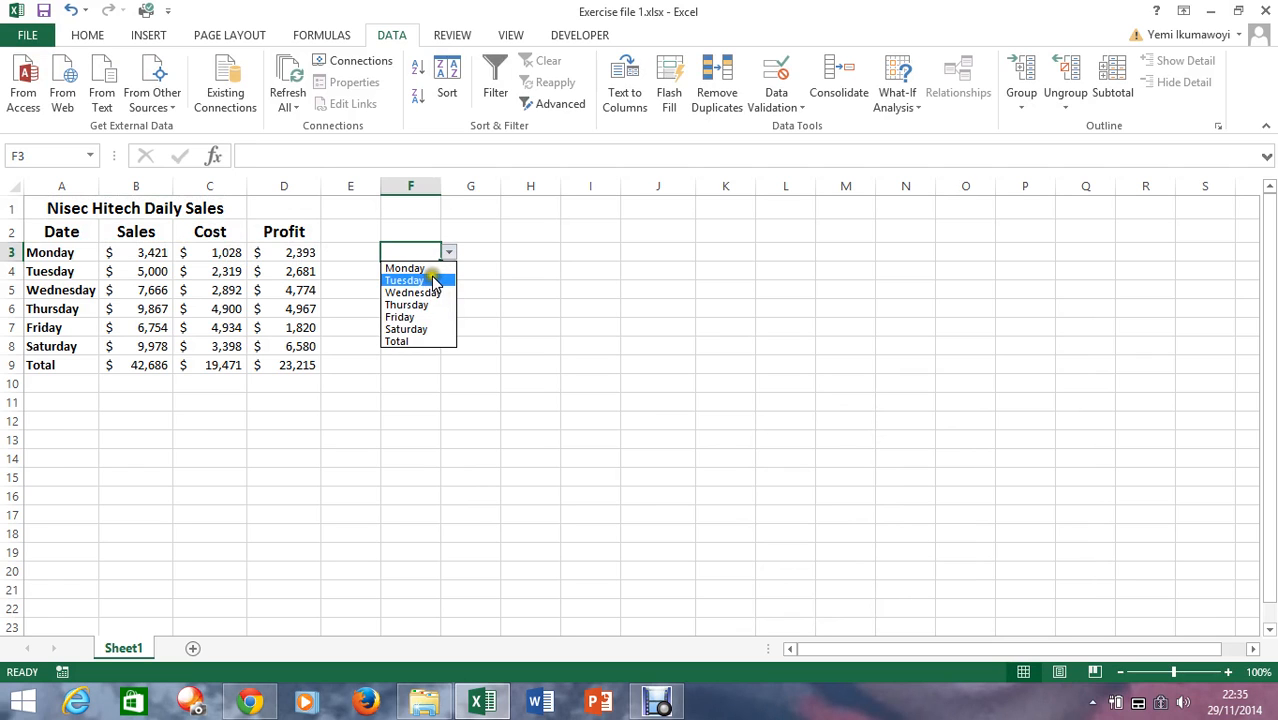
left_click(422, 306)
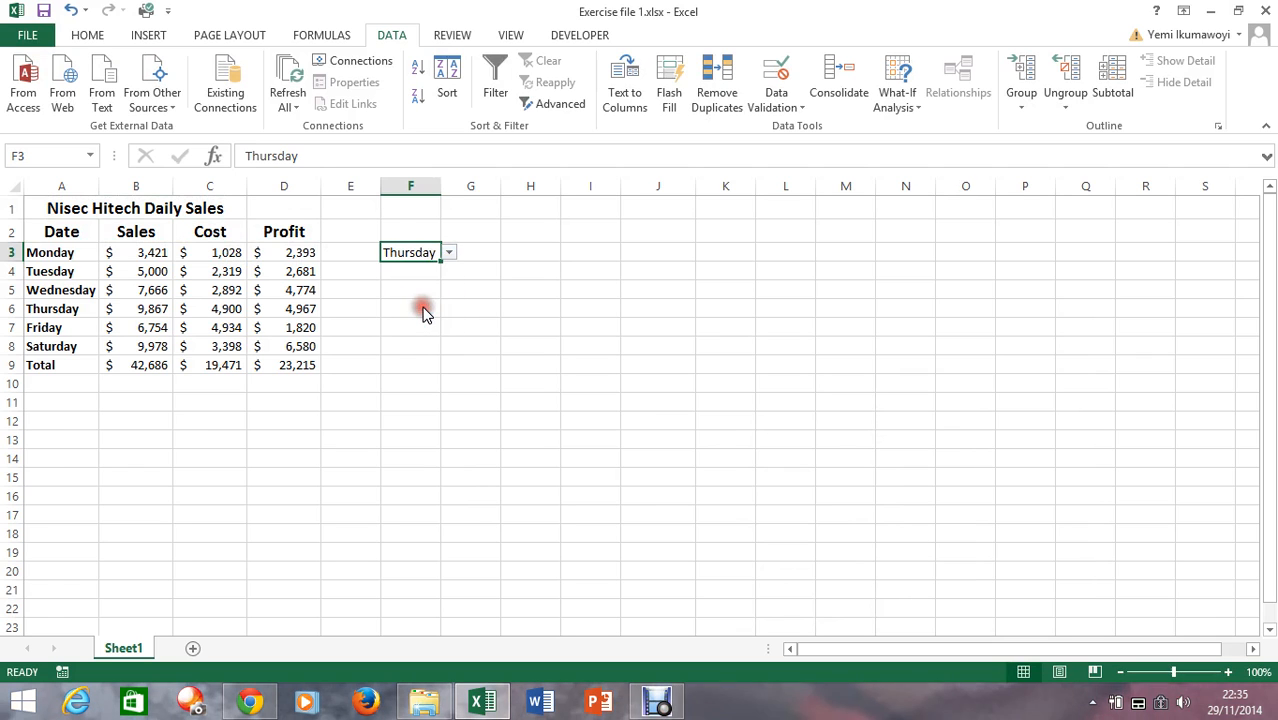
left_click(408, 272)
left_click(449, 271)
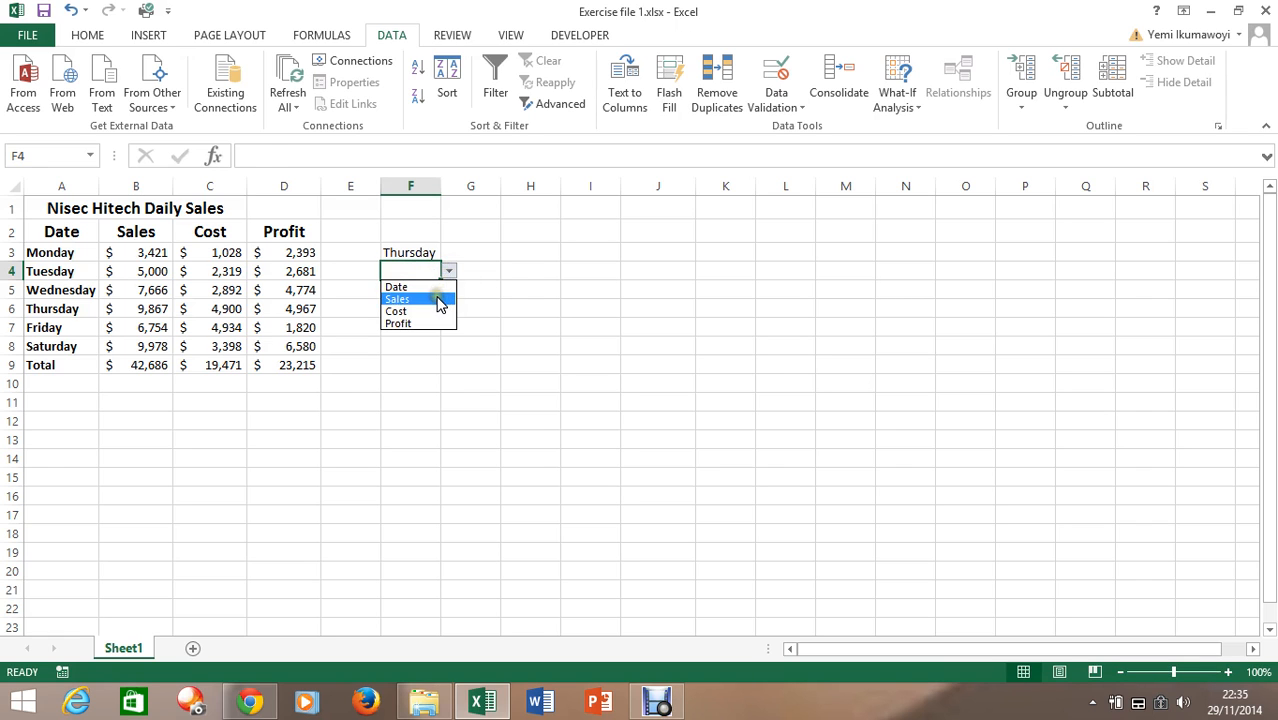
left_click(440, 300)
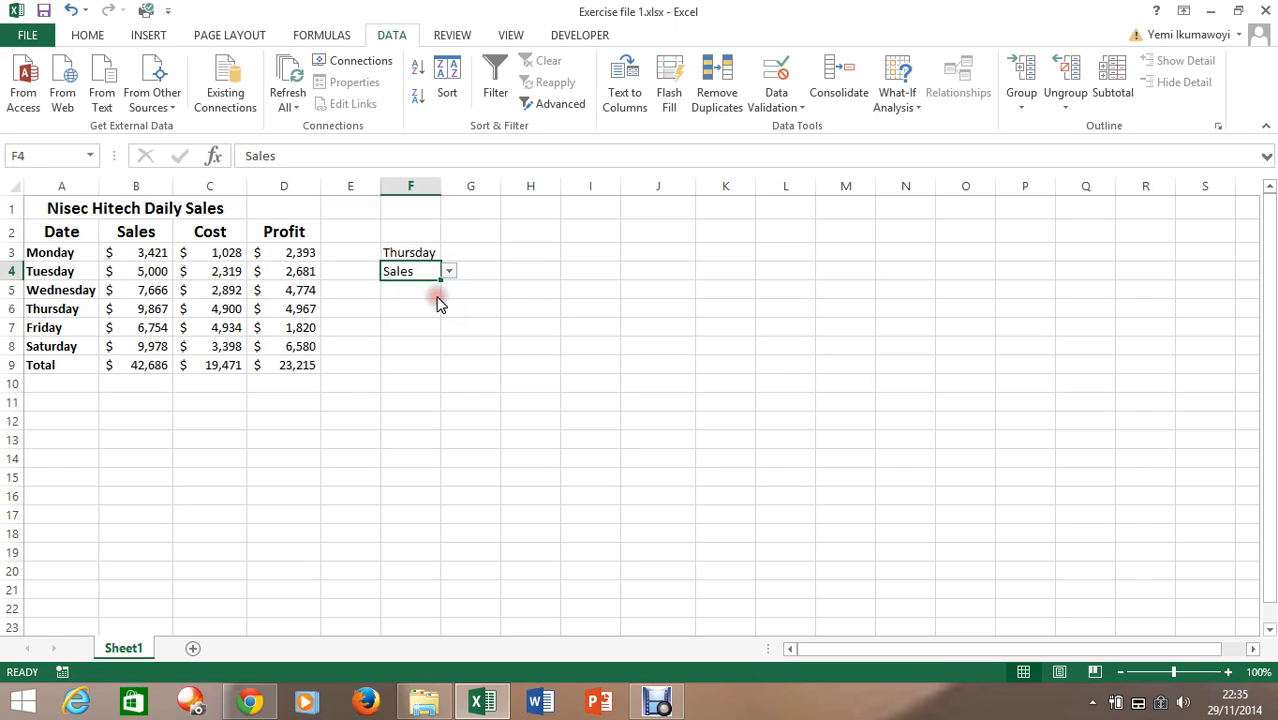
Enter =VLOOKUP(F3,A2:D9,2,FALSE) in cell G4 to look up the chosen day's sales with an exact match
left_click(486, 273)
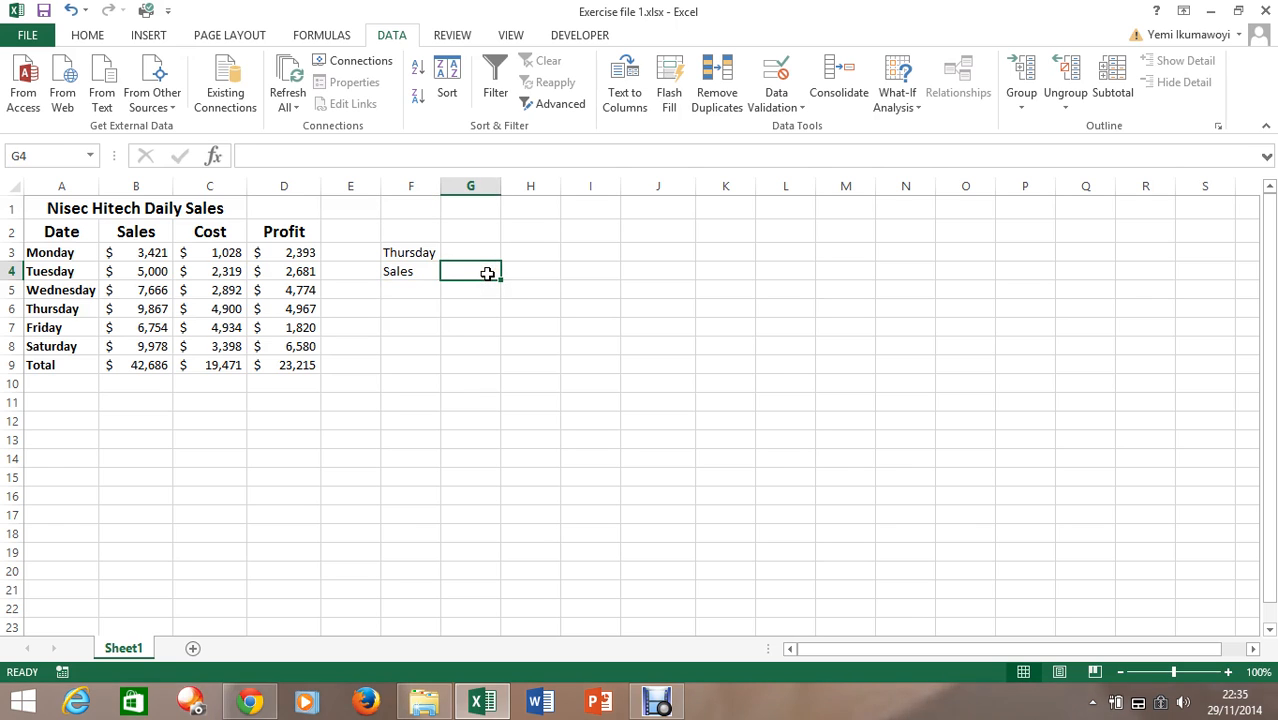
type("=")
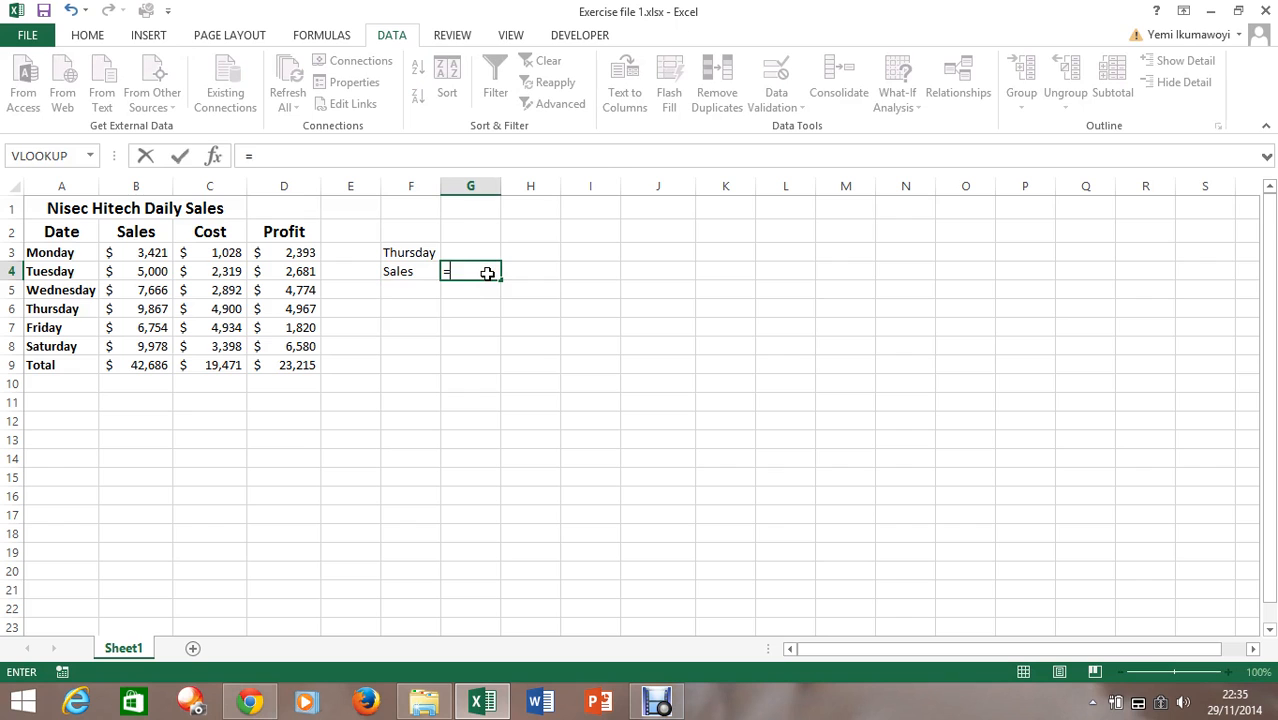
type("vlo")
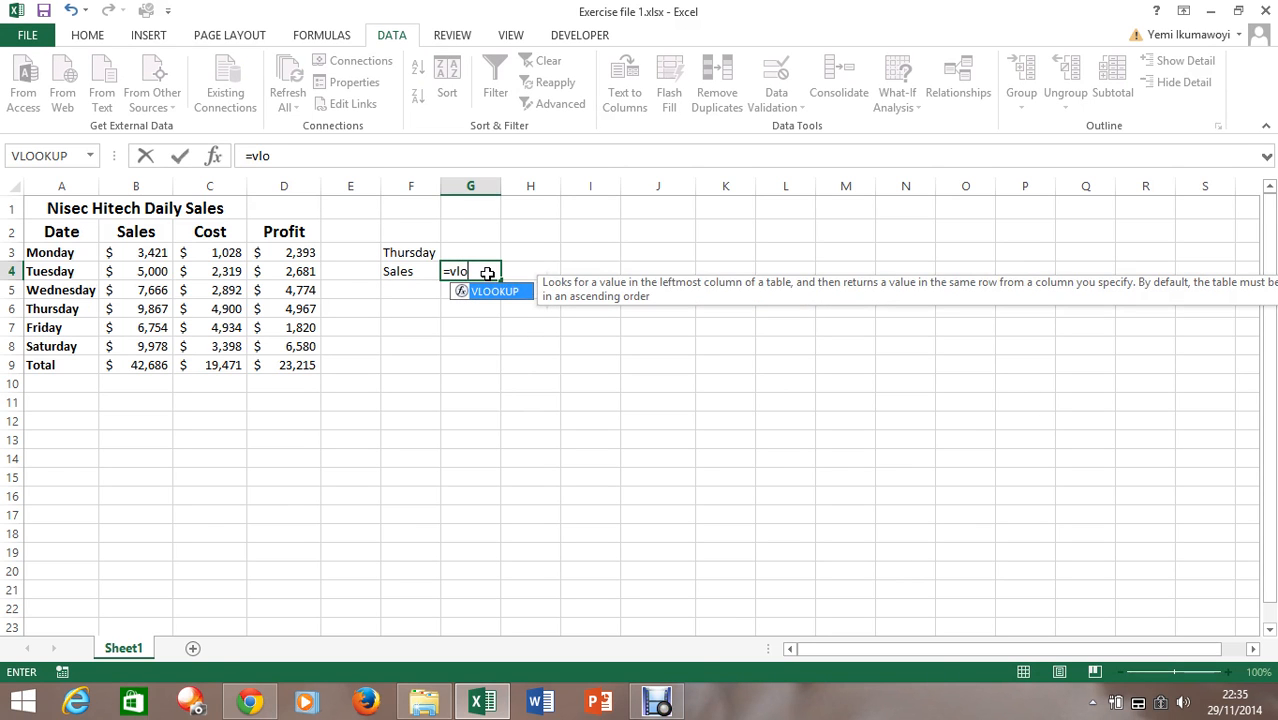
key("Tab")
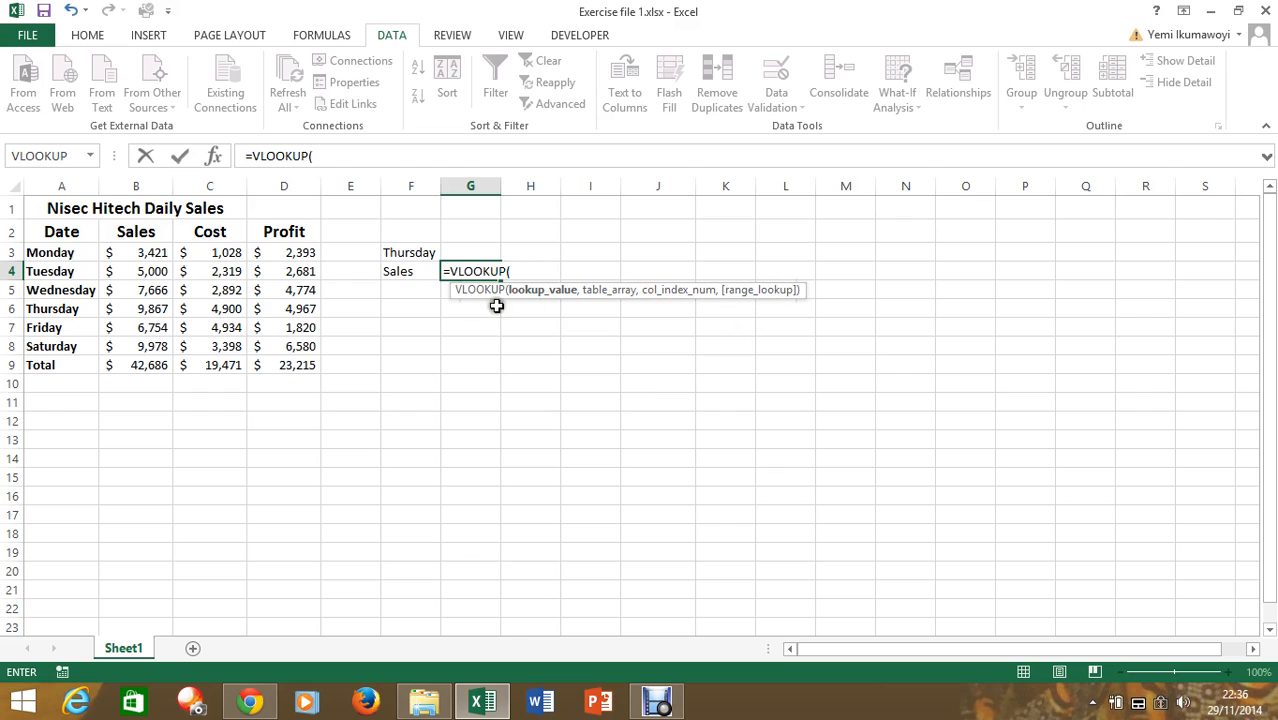
left_click(418, 252)
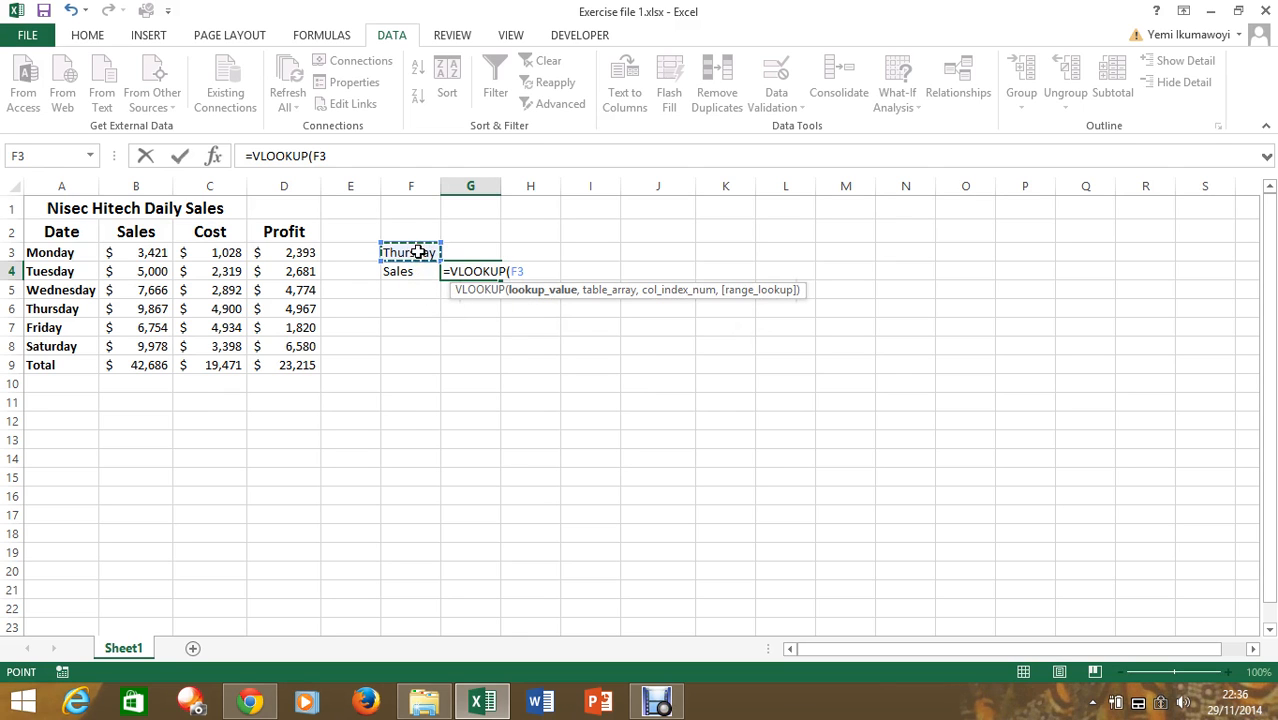
type(",")
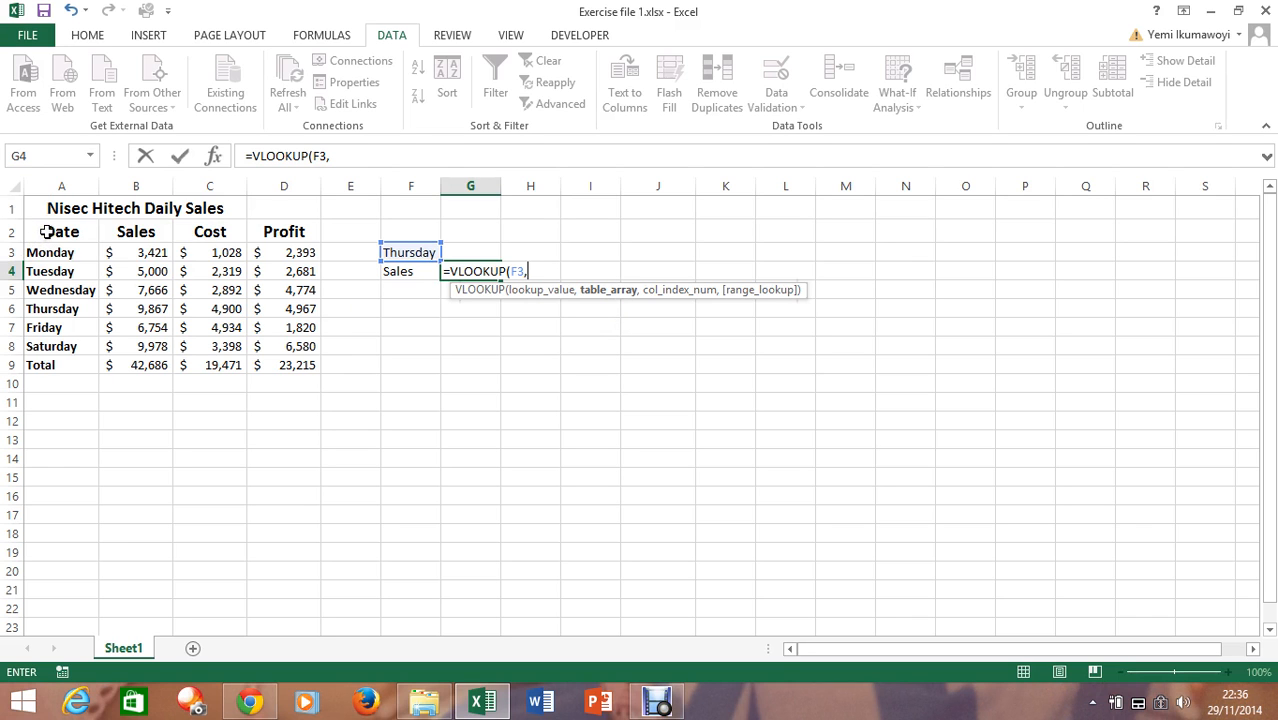
left_click_drag(47, 232, 258, 355)
type(",2")
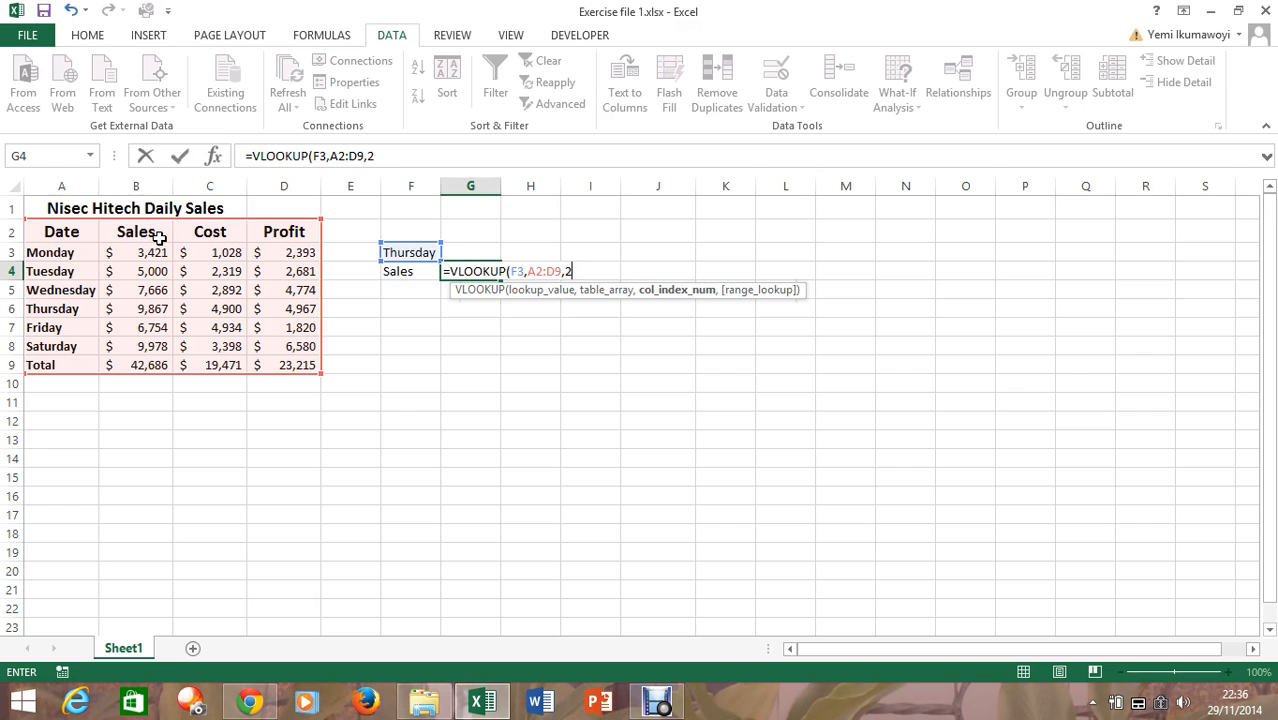
type(",")
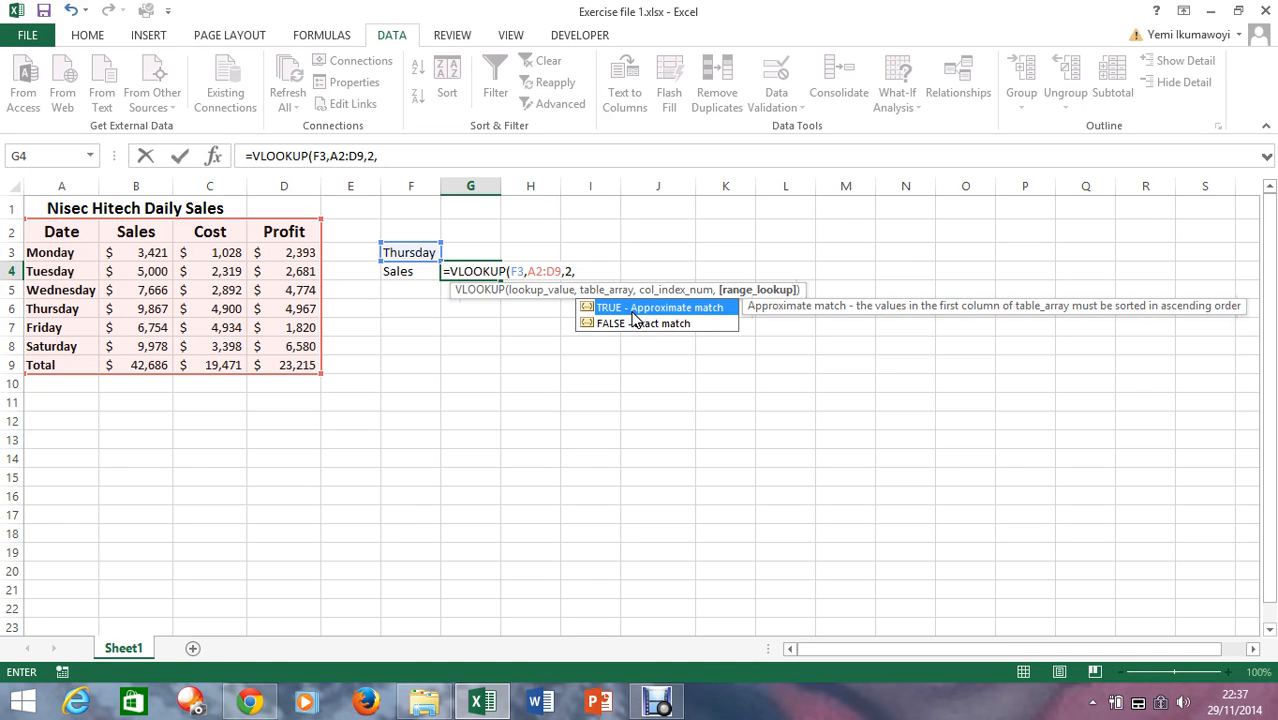
key("Down")
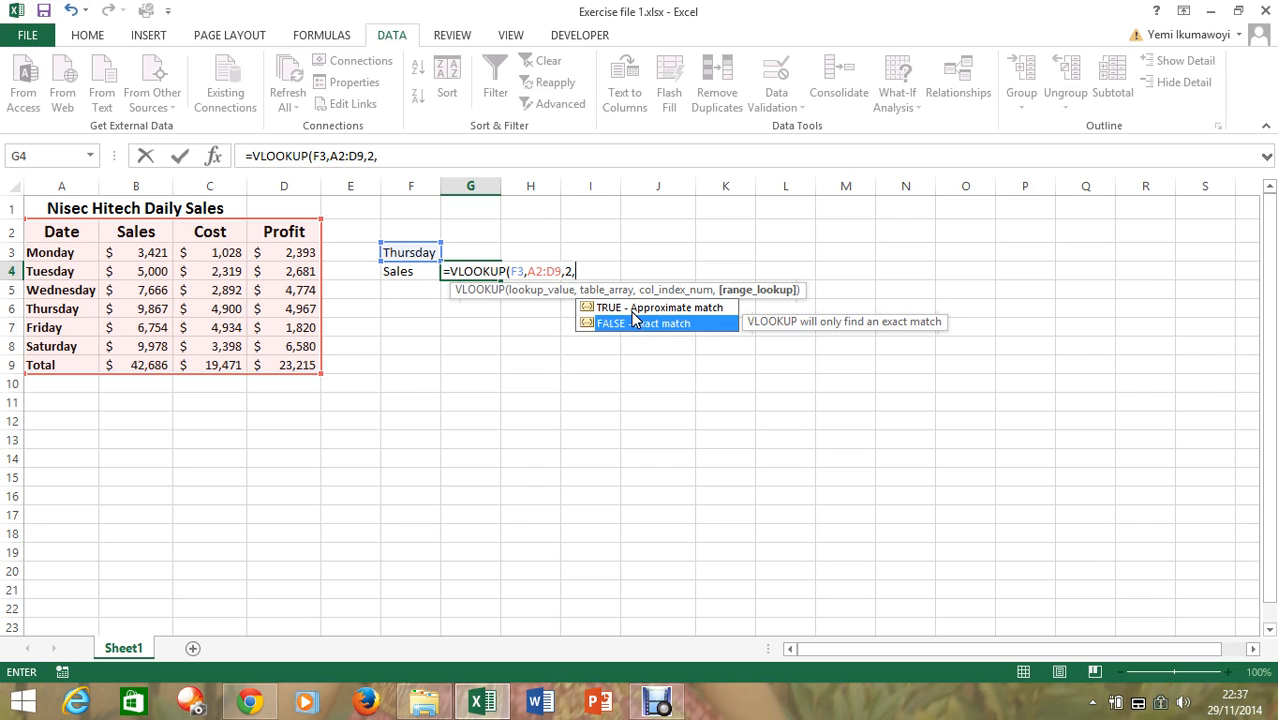
key("Tab")
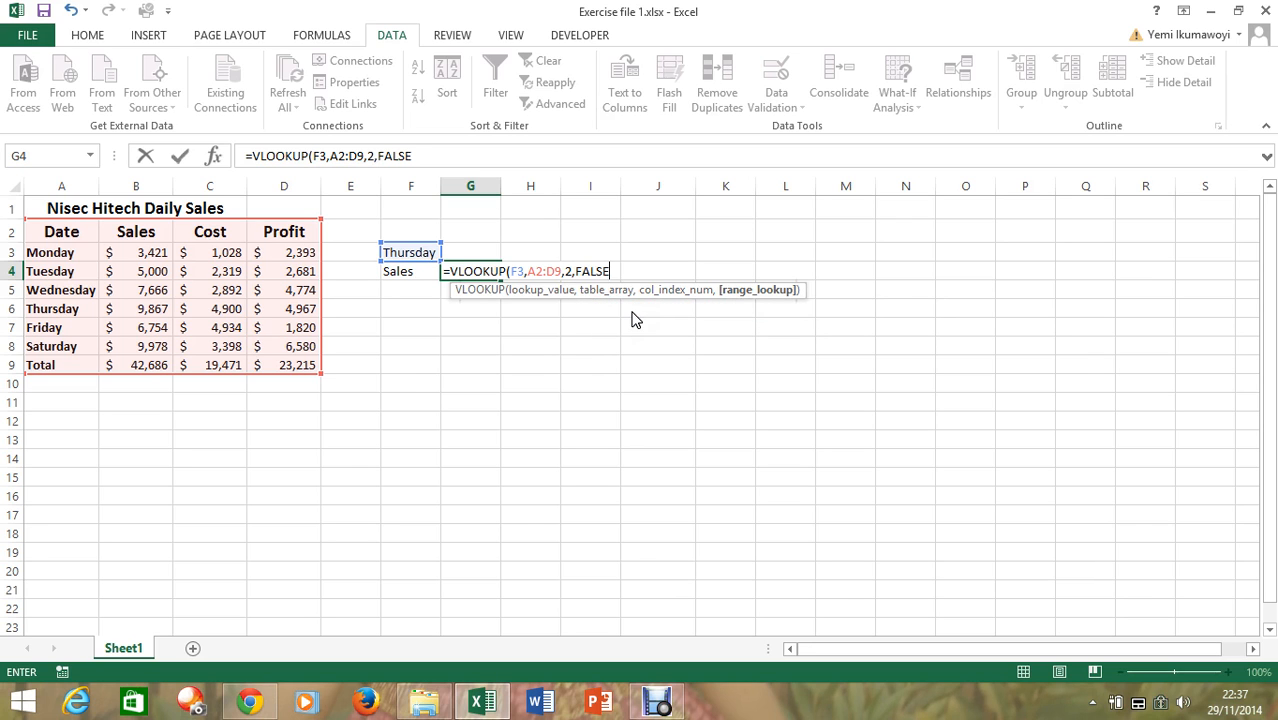
key("Return")
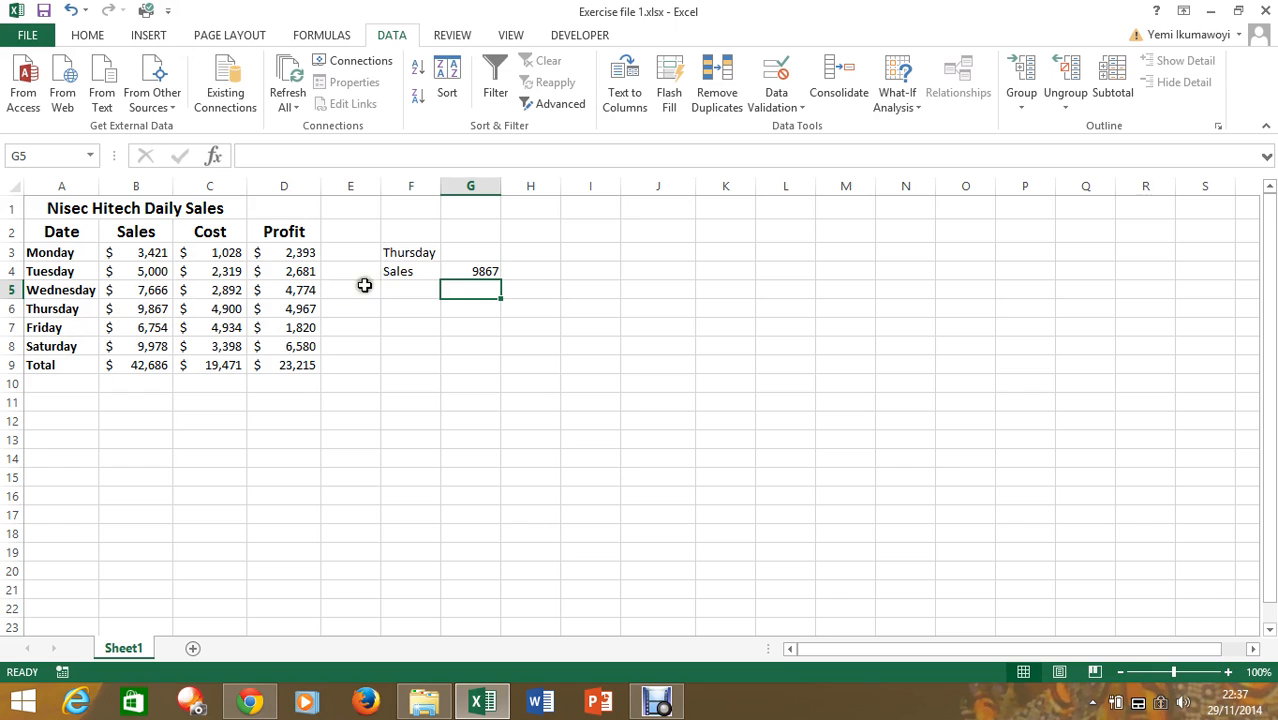
Change the day selected in cell F3 to Monday to test the lookup
left_click(436, 253)
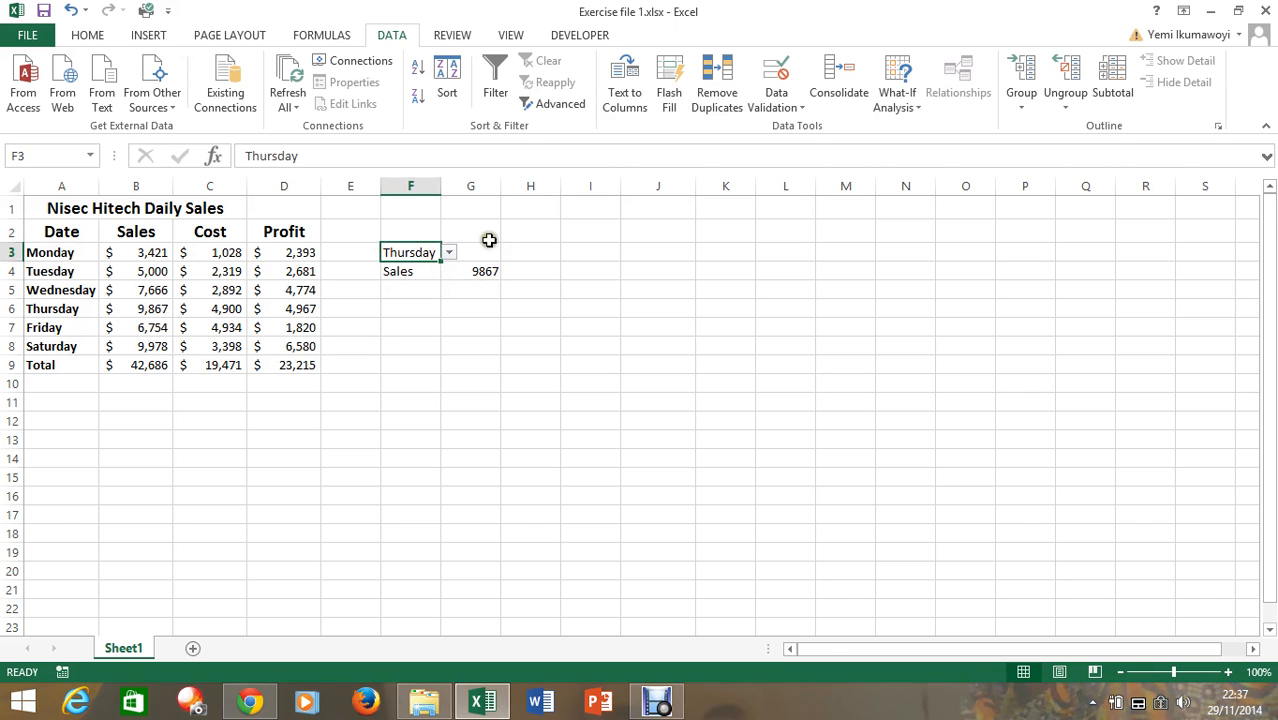
left_click(448, 254)
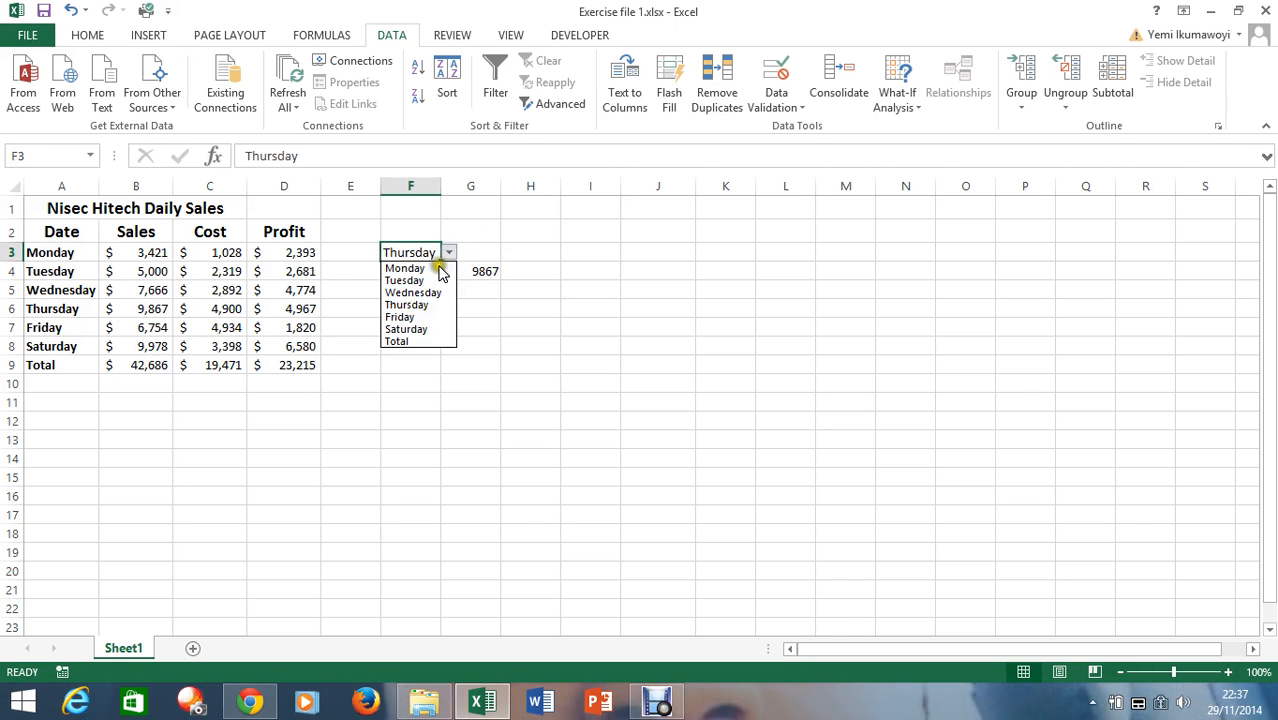
left_click(426, 269)
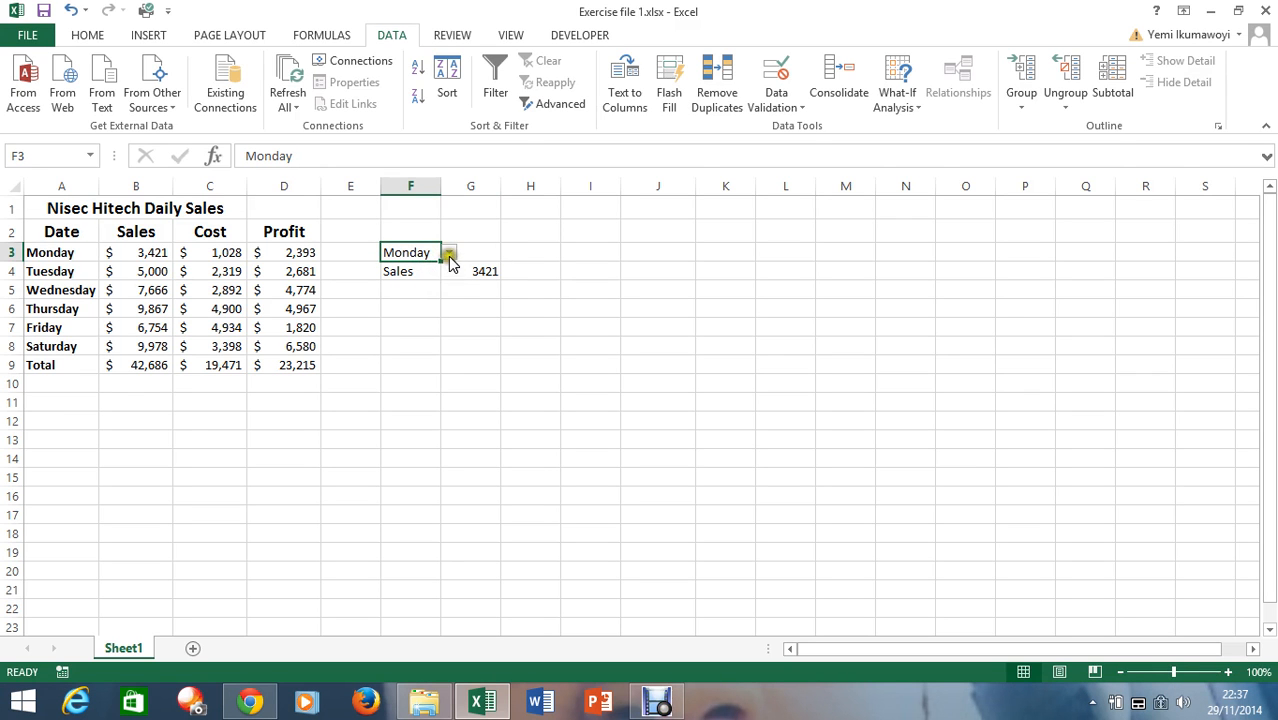
Test the lookup by choosing Saturday and then Total from the day list in cell F3
left_click(449, 253)
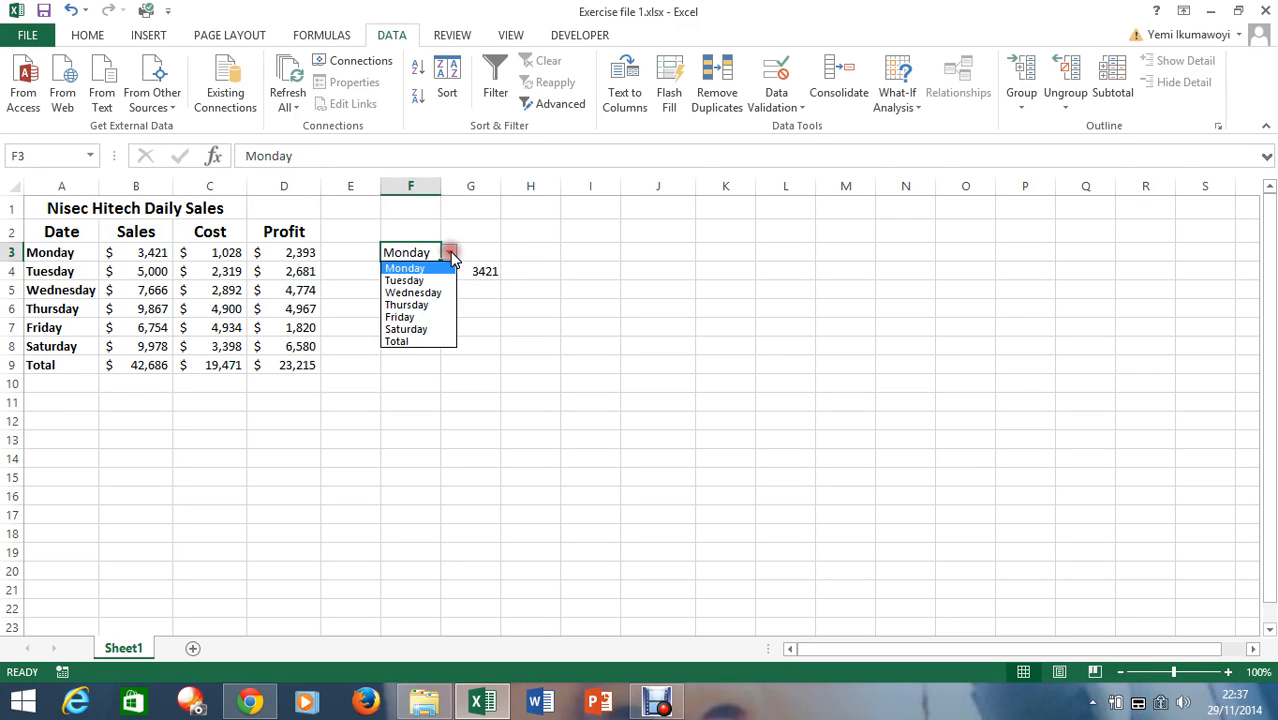
left_click(419, 330)
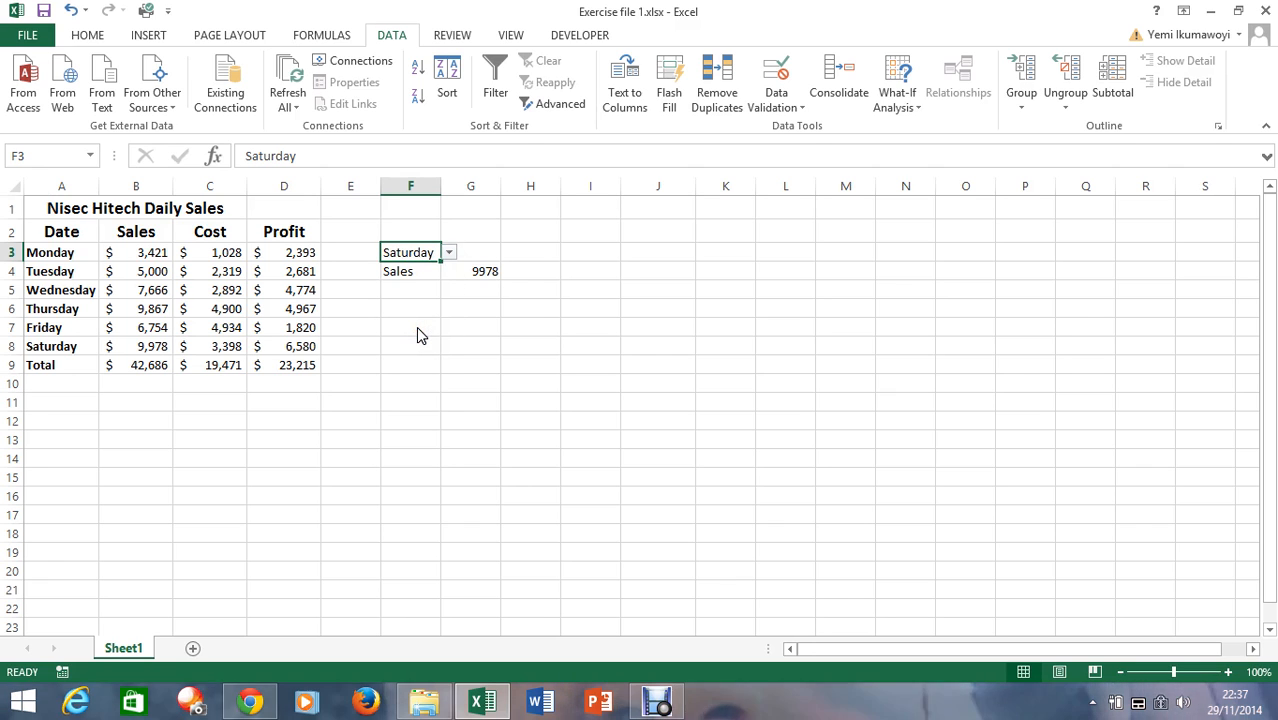
left_click(449, 253)
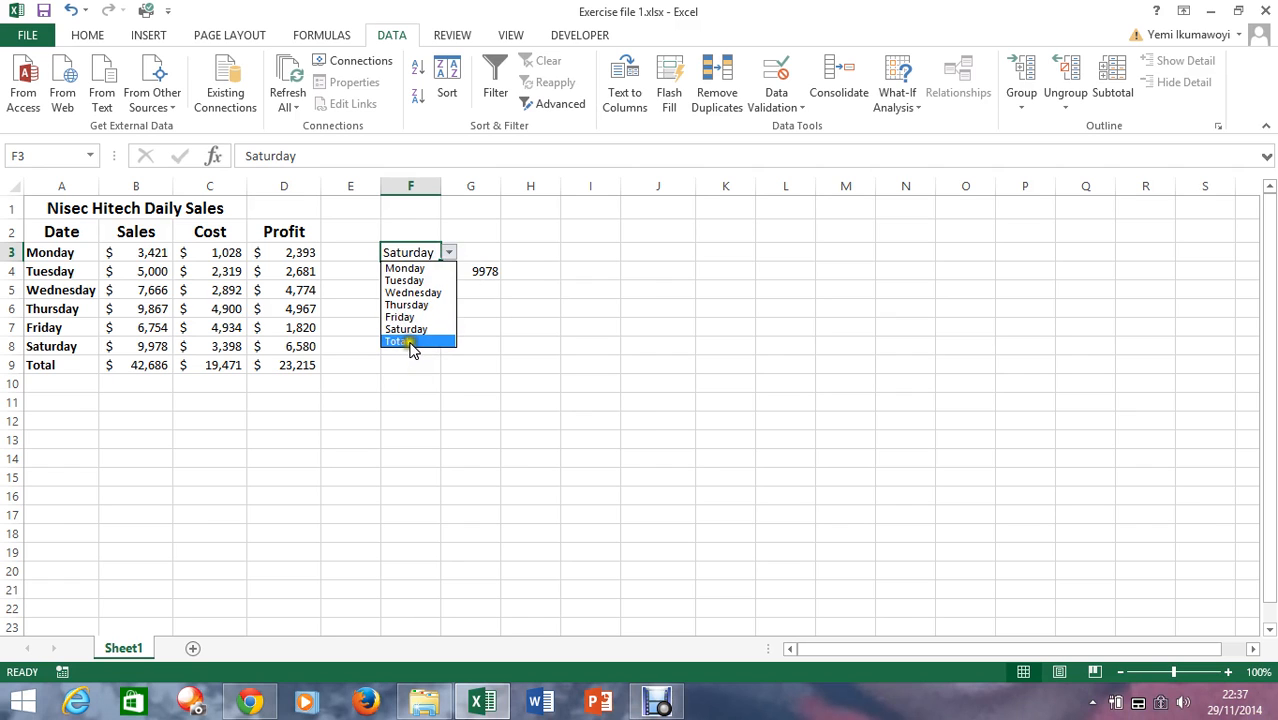
left_click(412, 341)
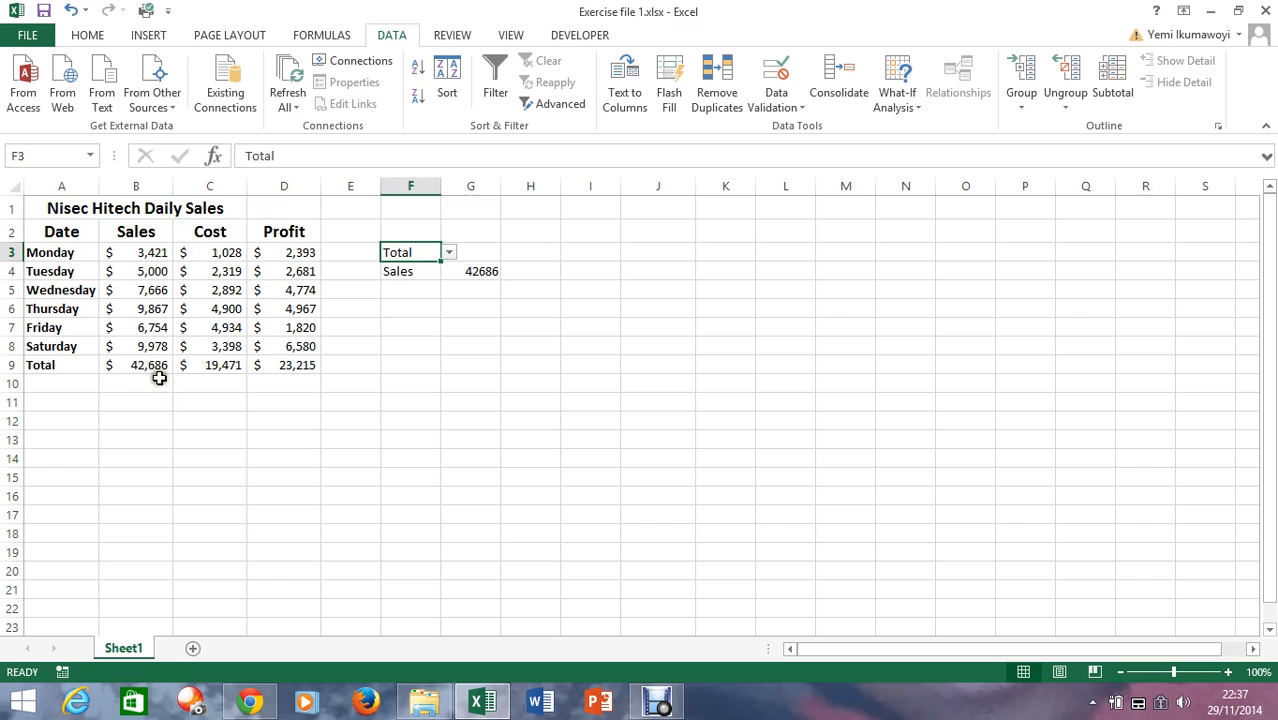
Choose Wednesday from the day list in cell F3 and Cost from the category list in cell F4
left_click(427, 270)
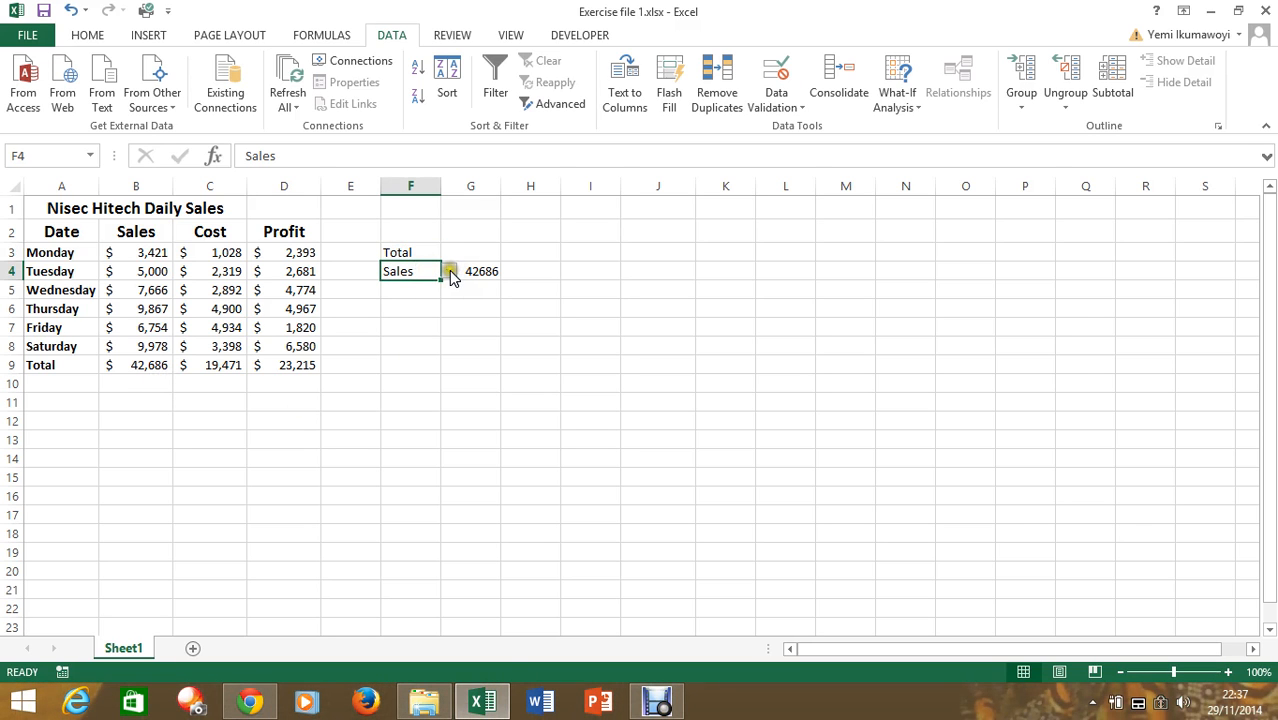
left_click(449, 272)
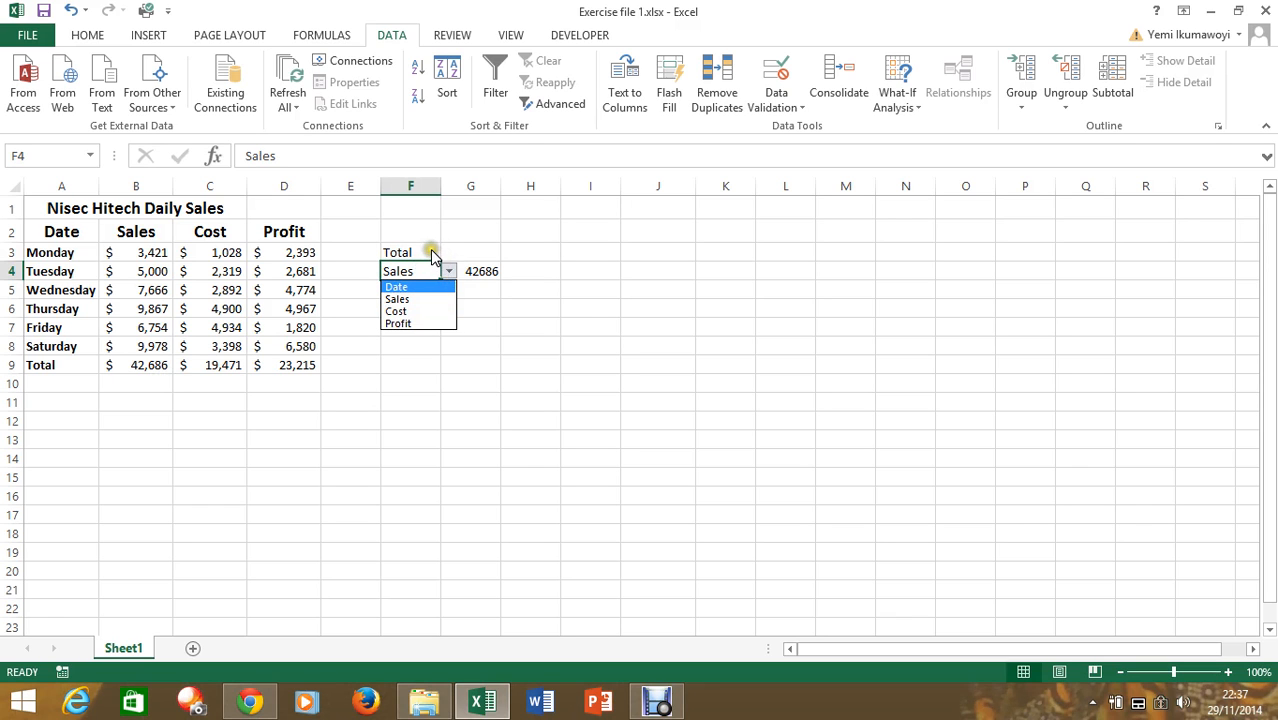
left_click(432, 254)
left_click(454, 255)
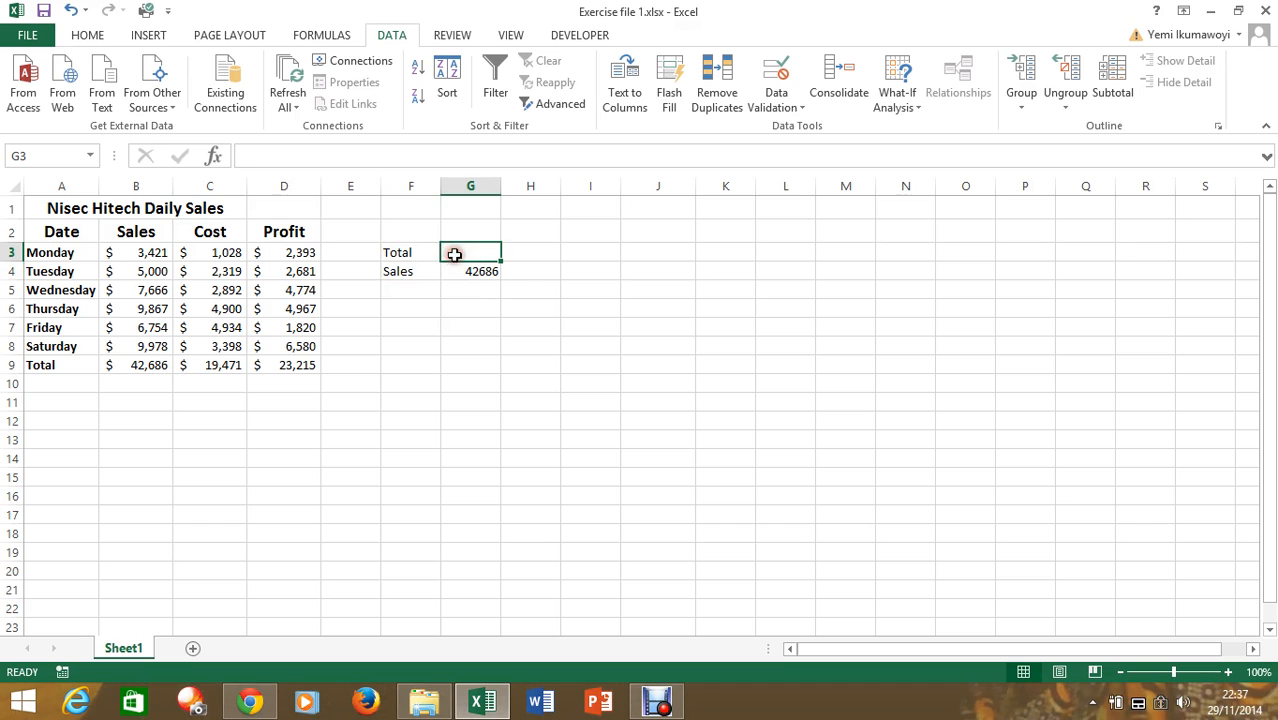
left_click(431, 252)
left_click(450, 254)
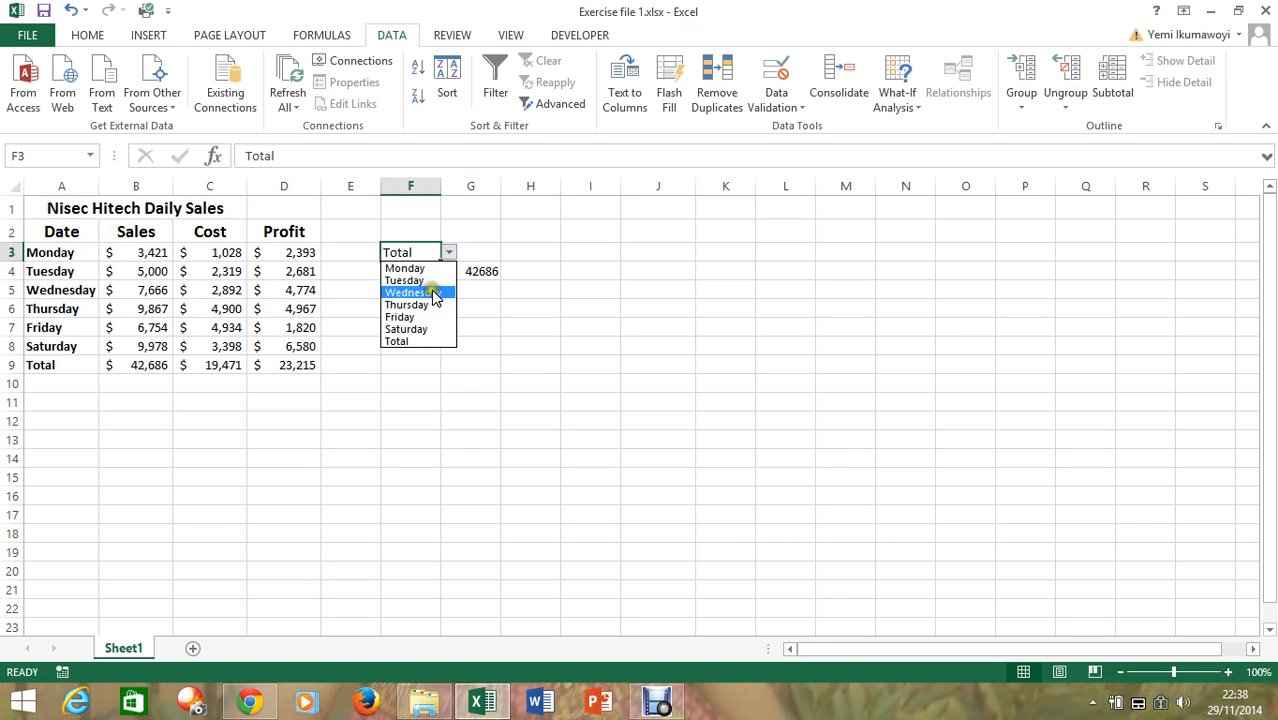
left_click(433, 293)
left_click(437, 272)
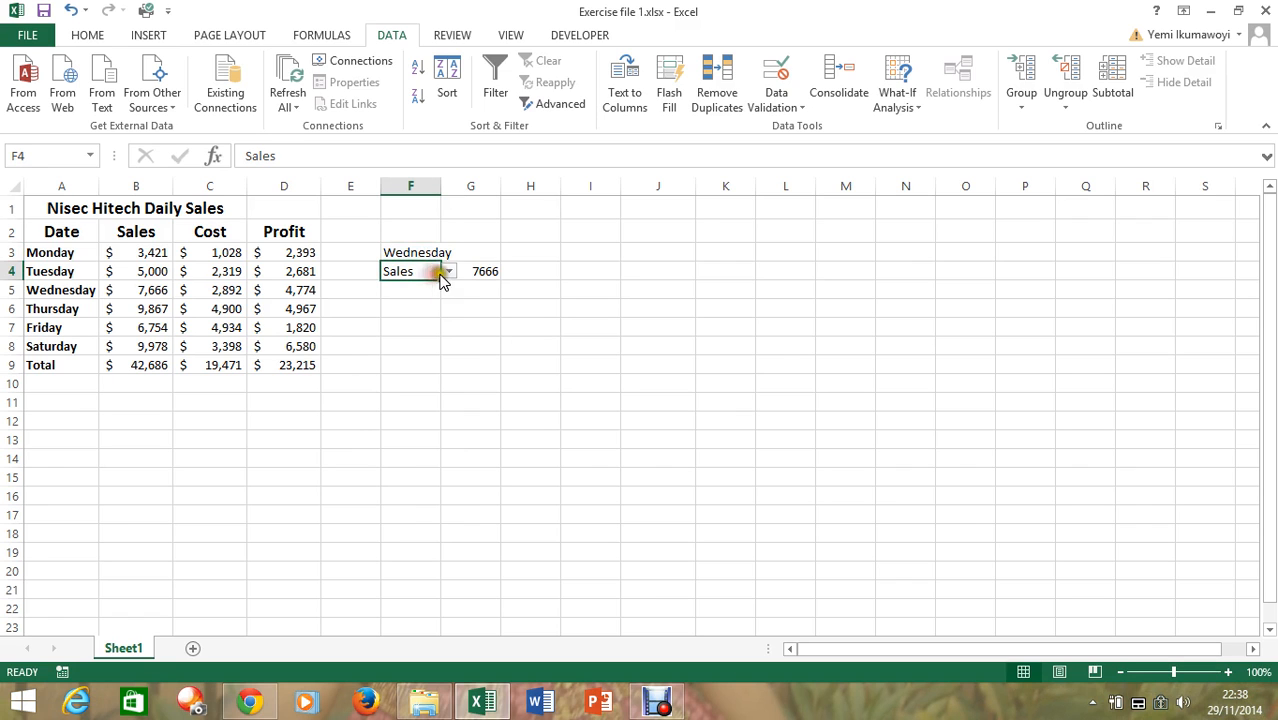
left_click(450, 272)
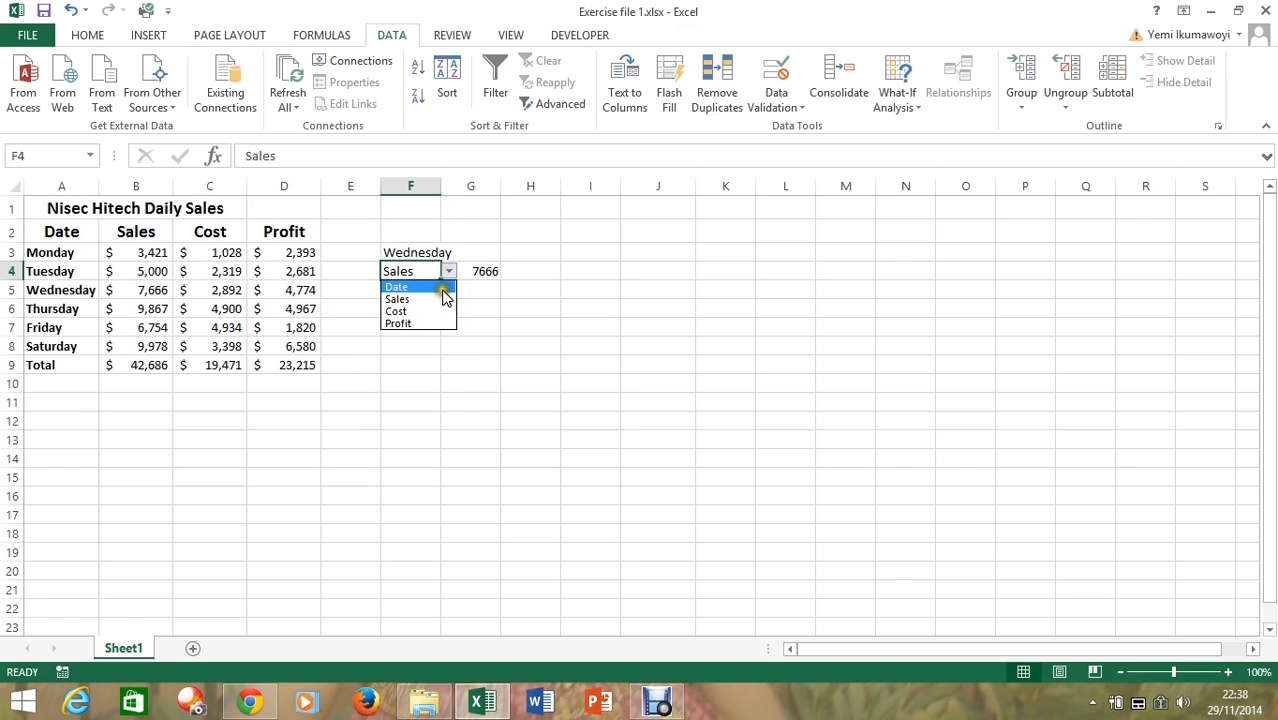
left_click(440, 312)
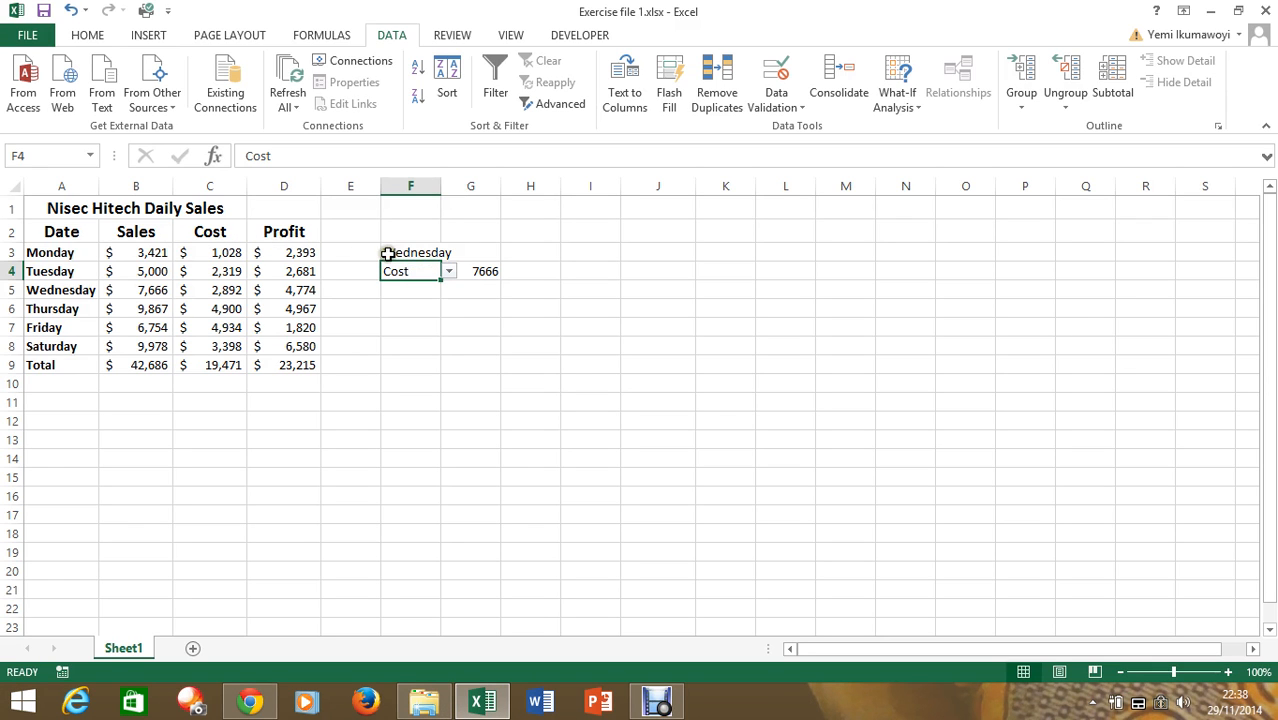
Change the column index number in the VLOOKUP formula in cell G4 to 3 to return the cost
left_click(487, 276)
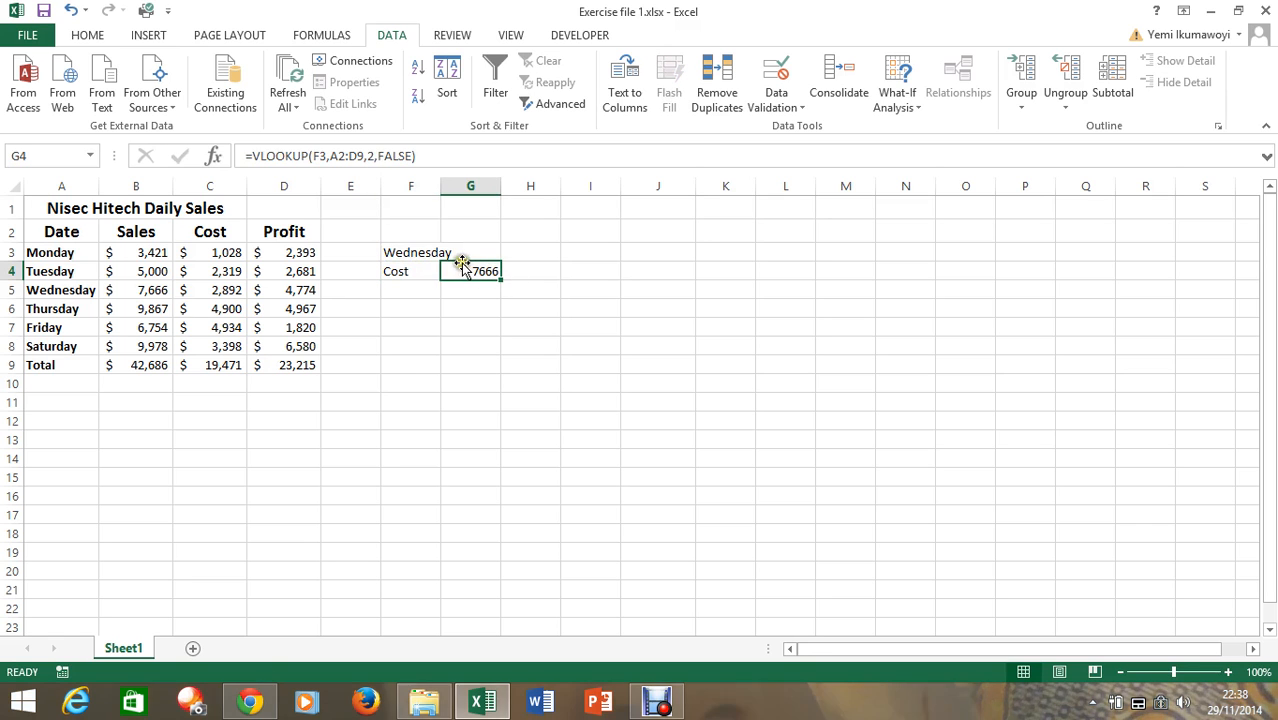
left_click(372, 155)
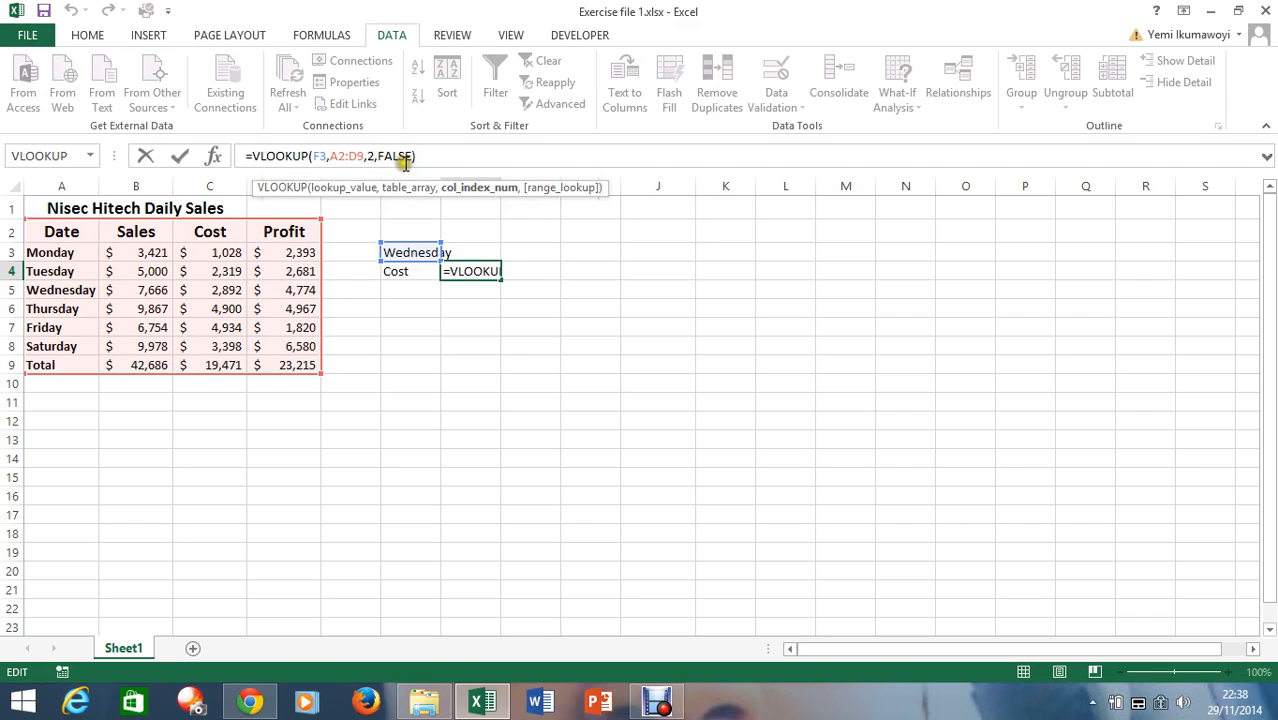
key("BackSpace")
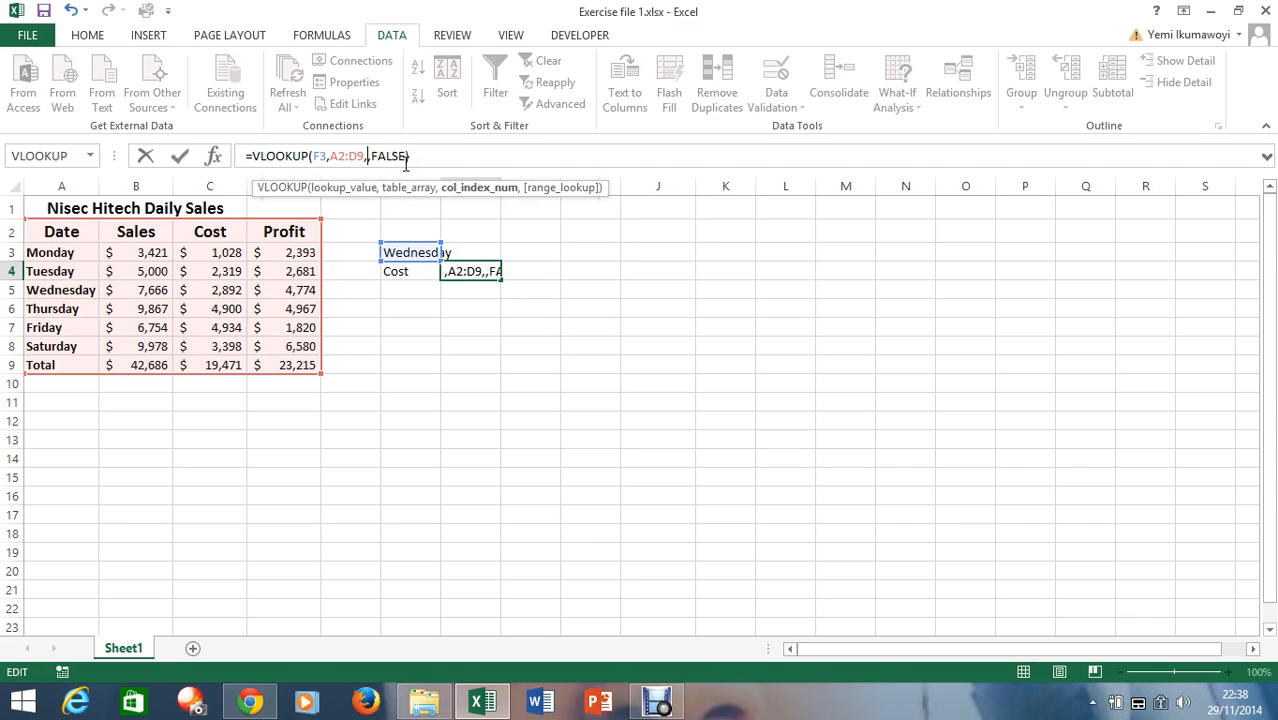
type("3")
key("Return")
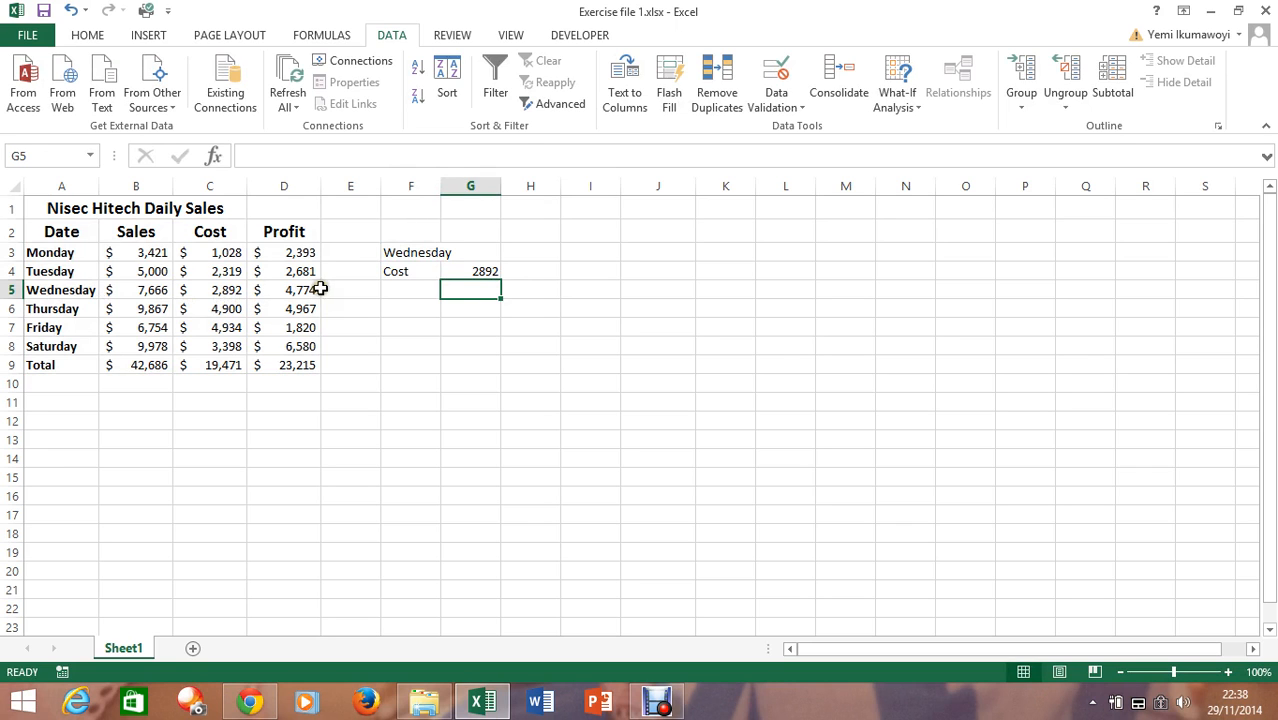
left_click(478, 275)
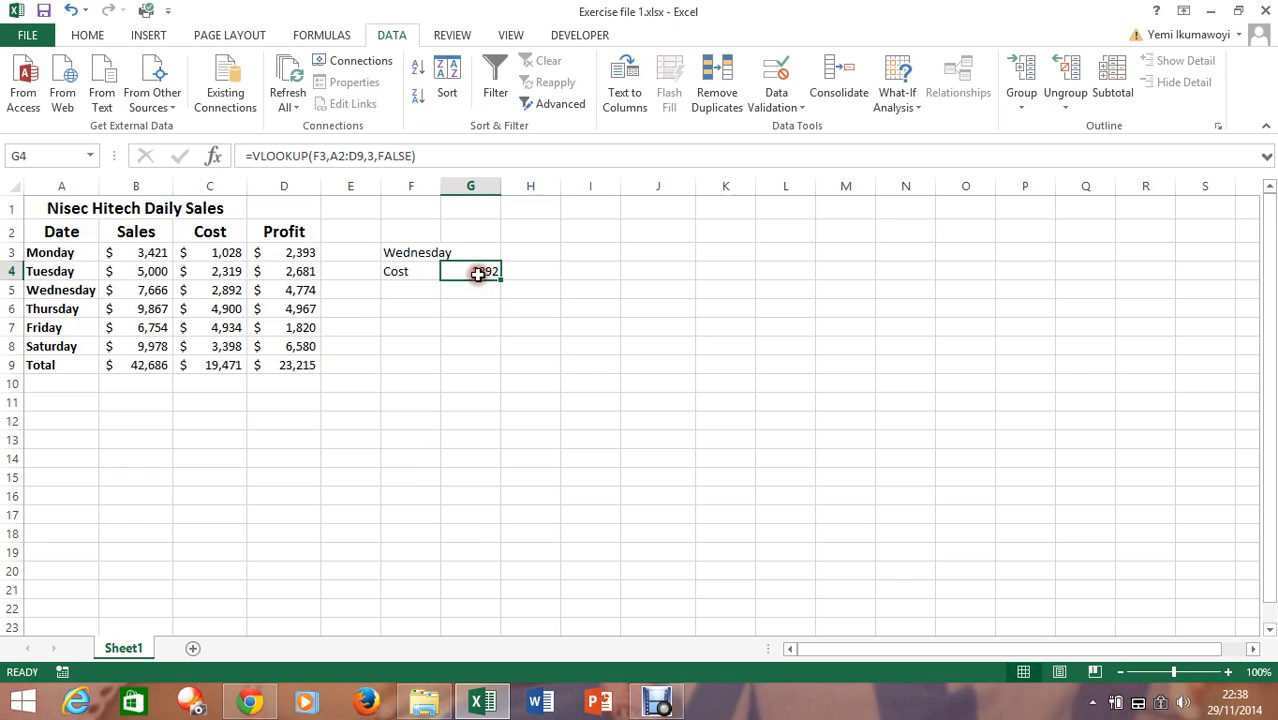
left_click(425, 272)
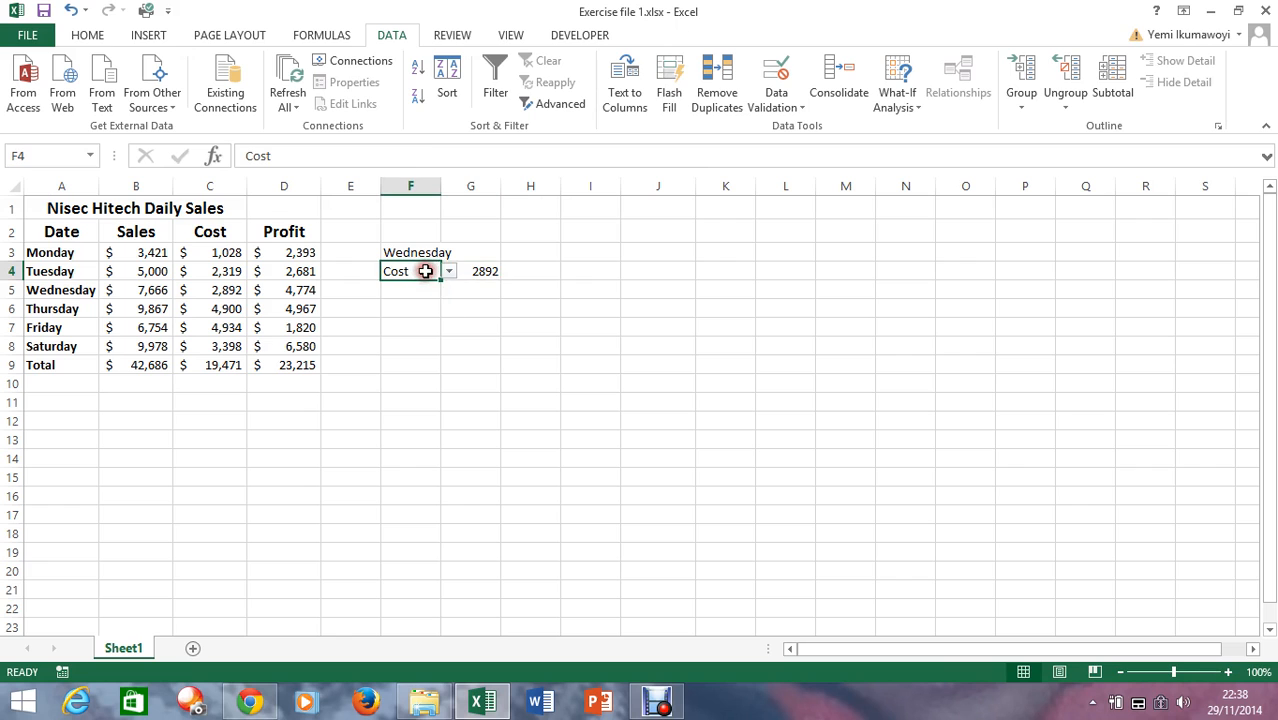
Replace the fixed column index in G4's VLOOKUP with MATCH(F4,A2:D2,0) so the column follows the chosen category
double_click(484, 274)
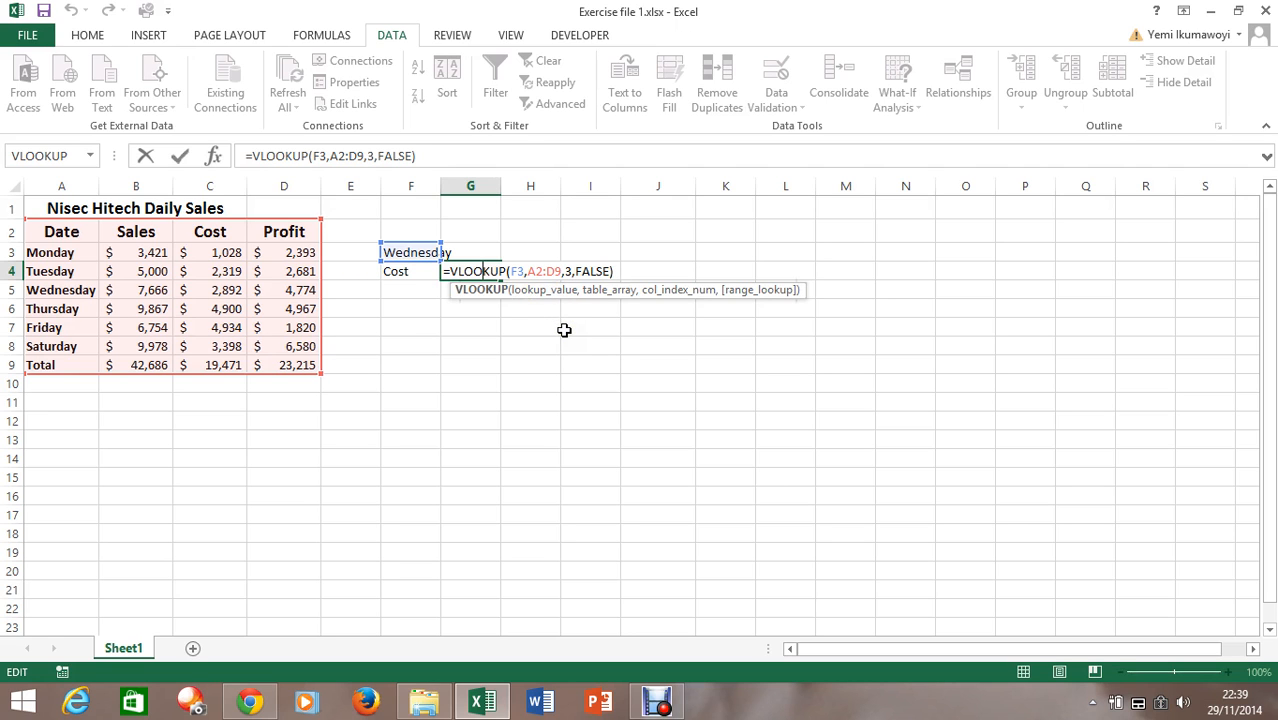
double_click(568, 271)
key("Delete")
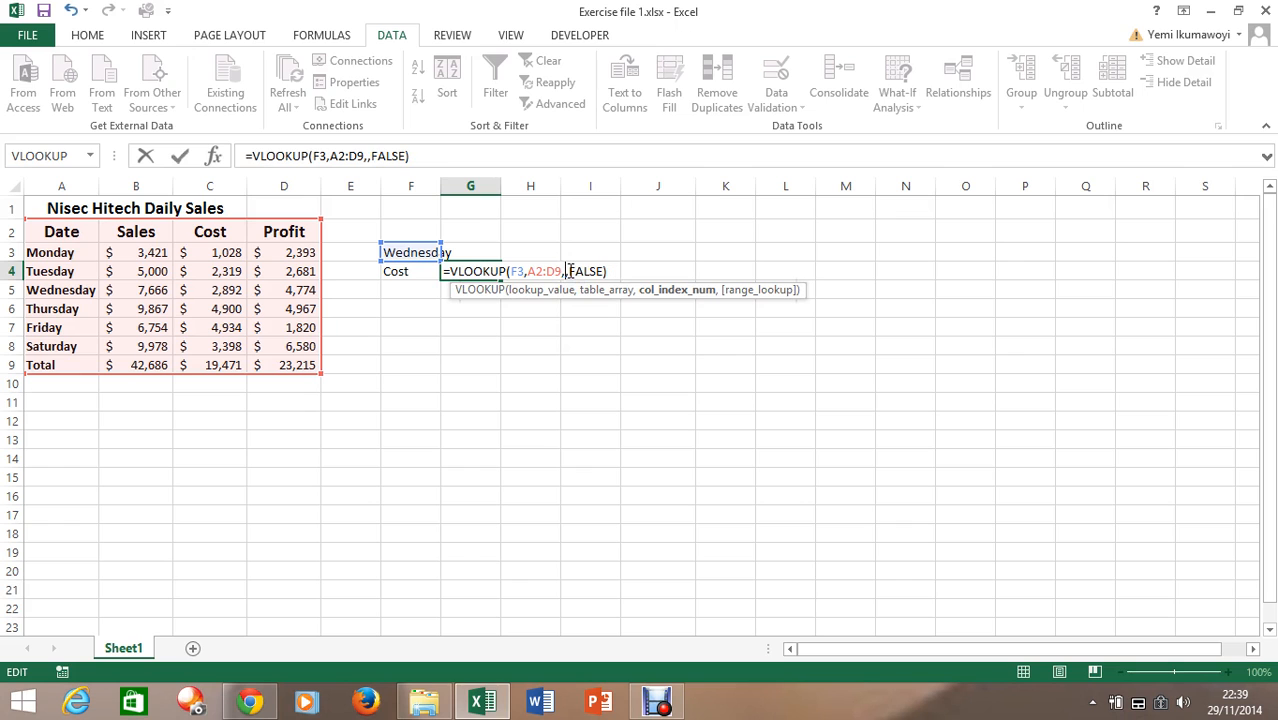
type("m")
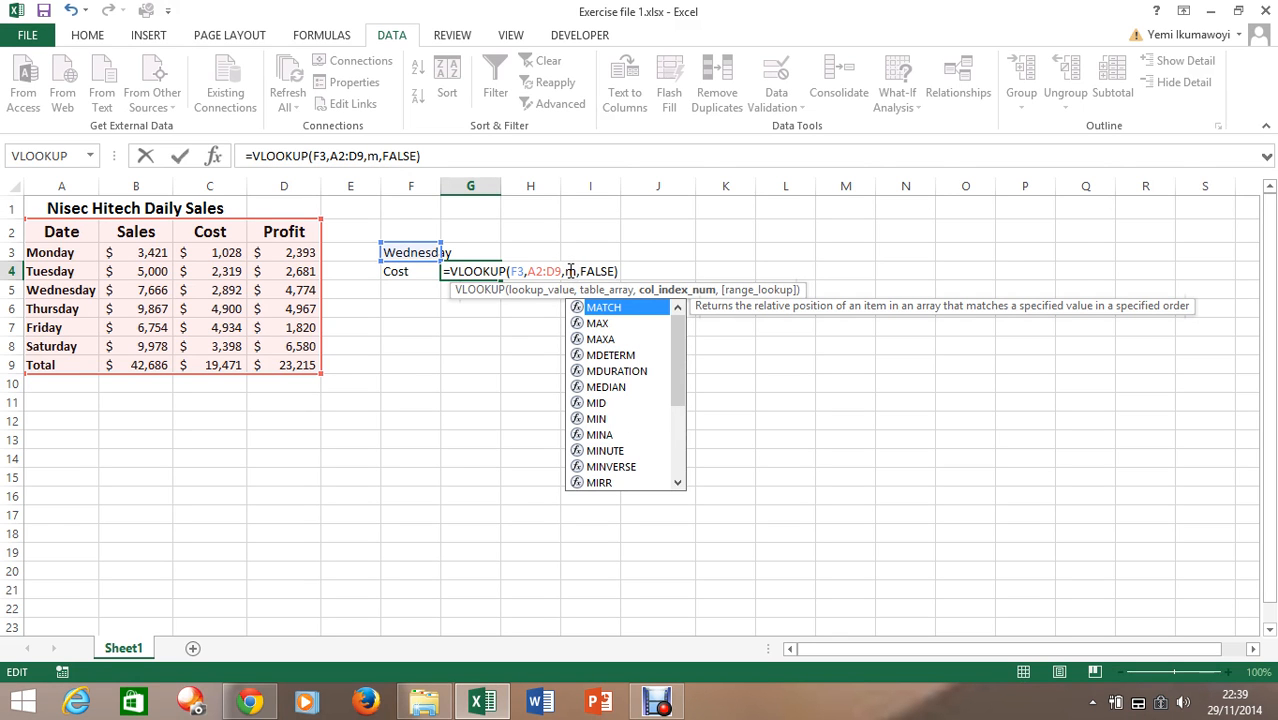
key("Tab")
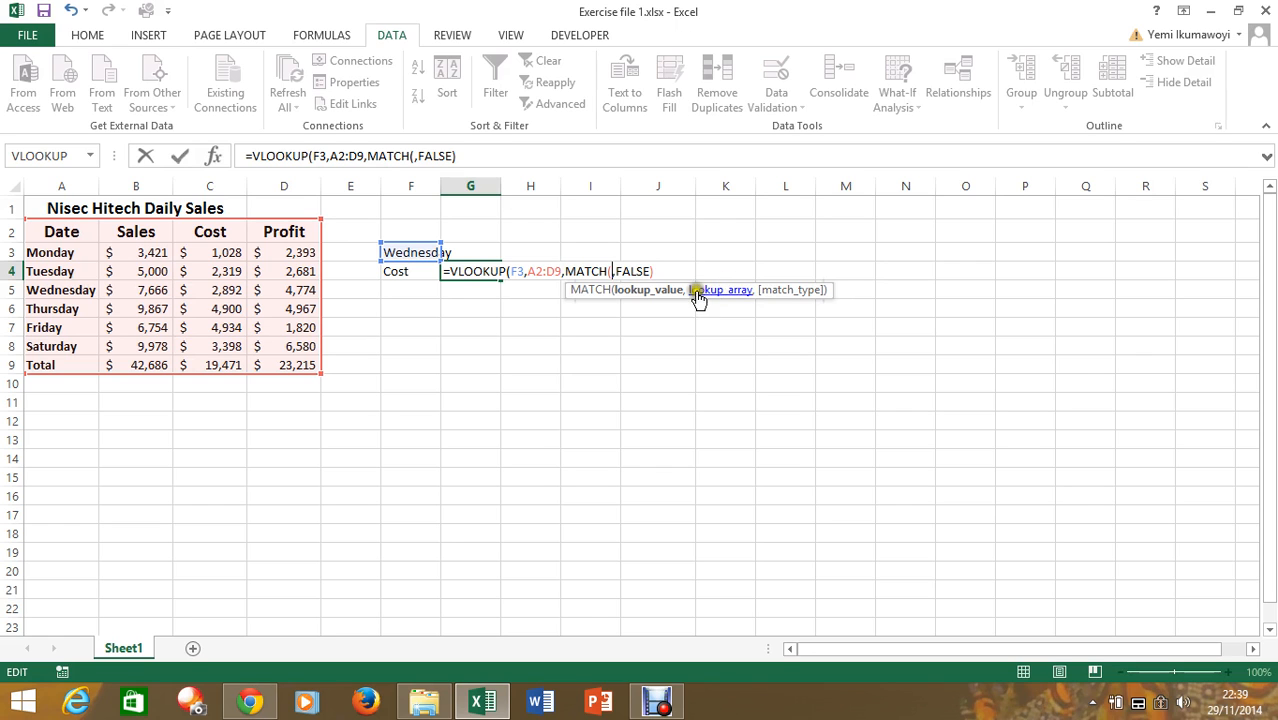
left_click(396, 272)
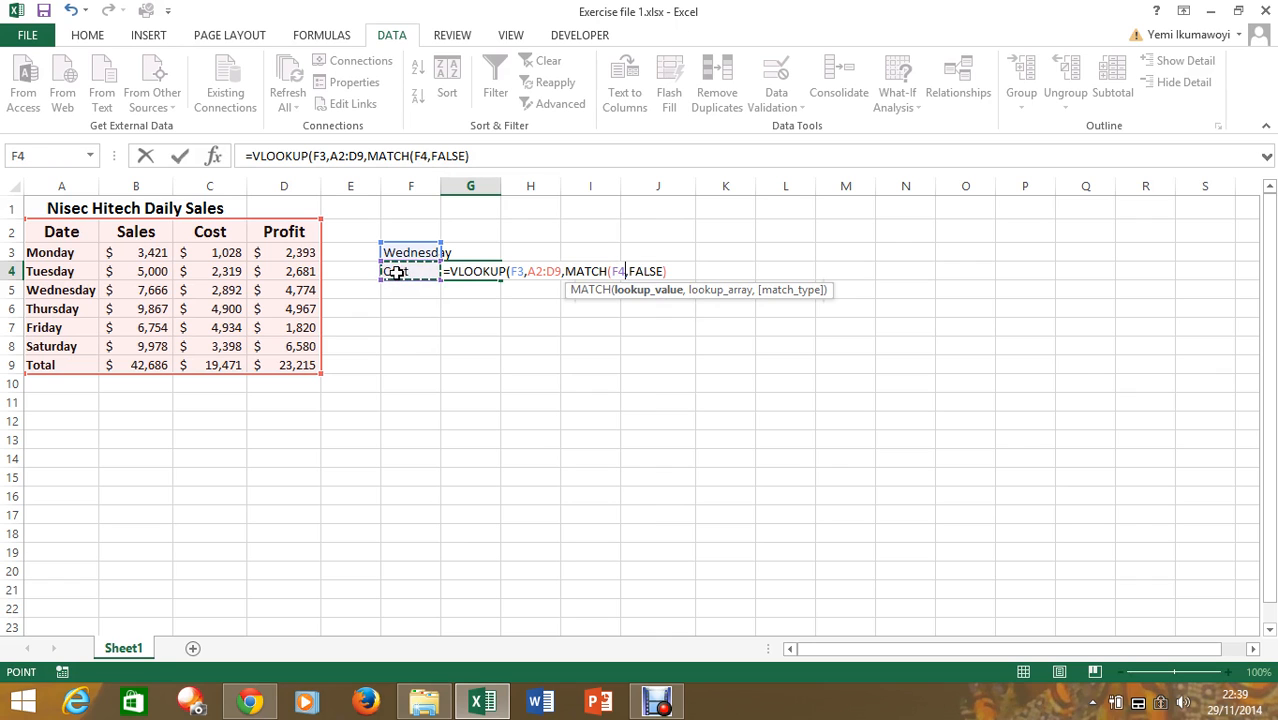
type(",")
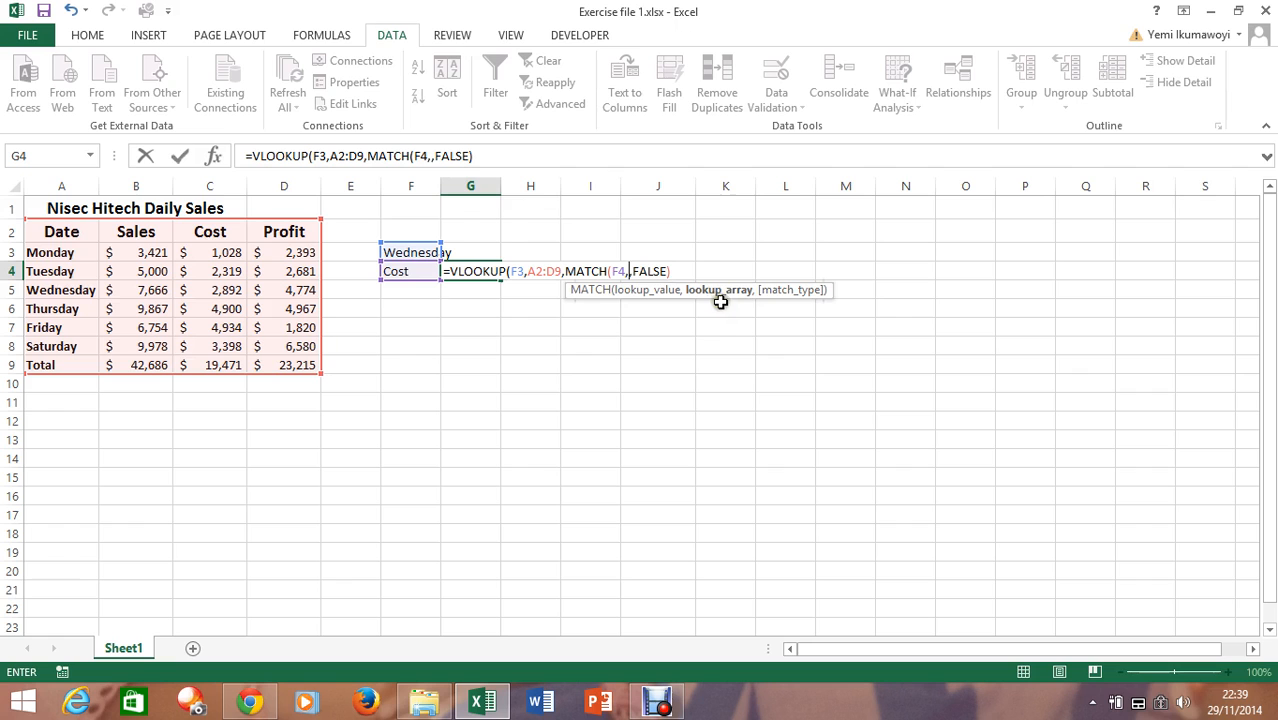
left_click_drag(48, 232, 257, 224)
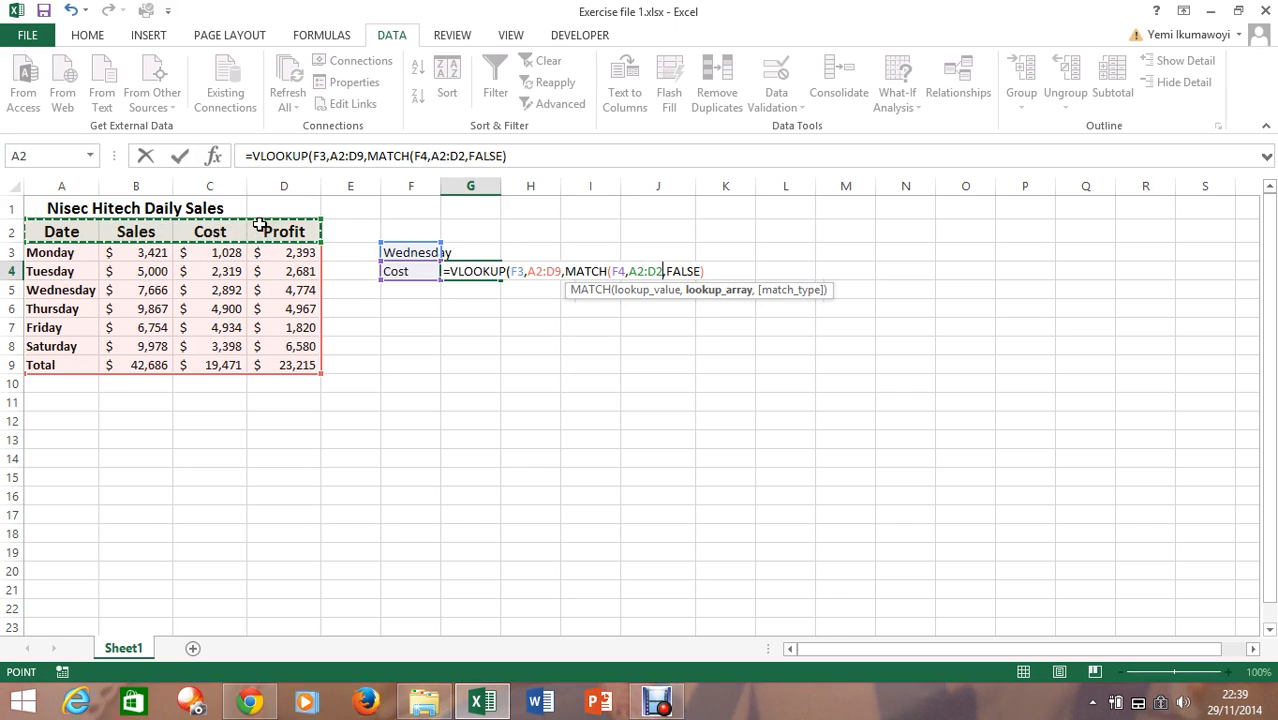
type(",")
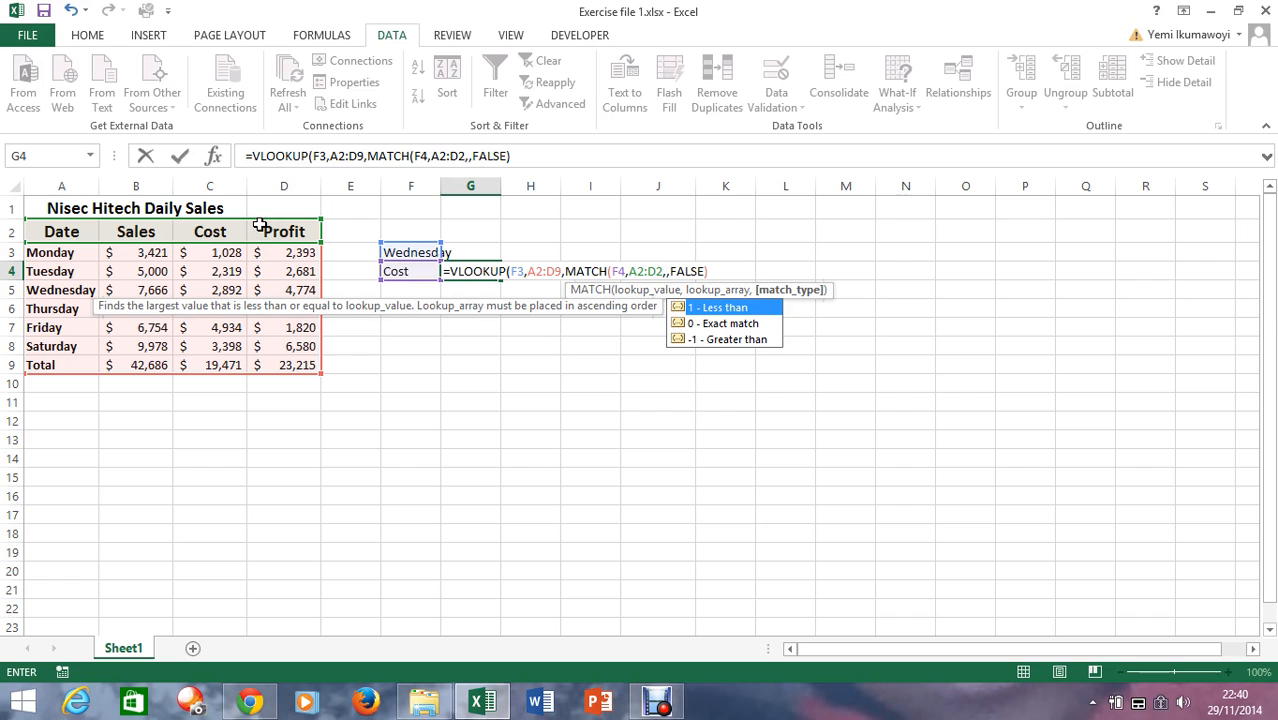
type("0")
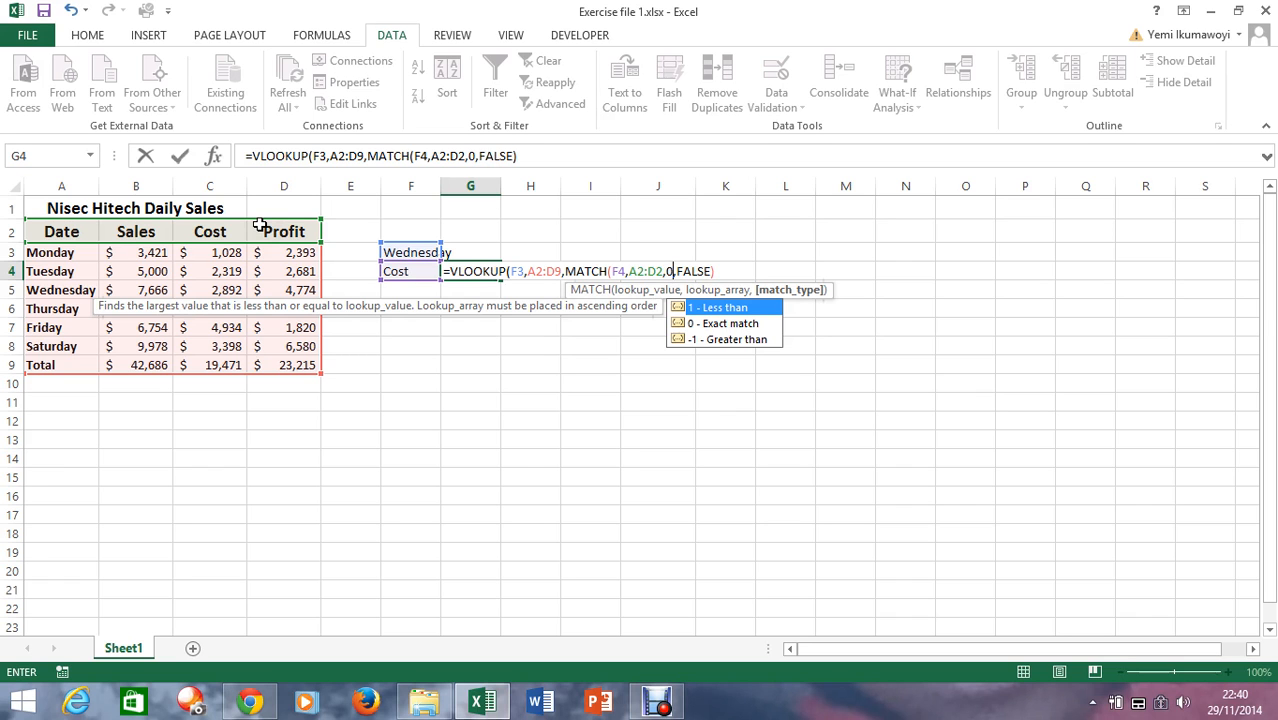
type(")")
key("Return")
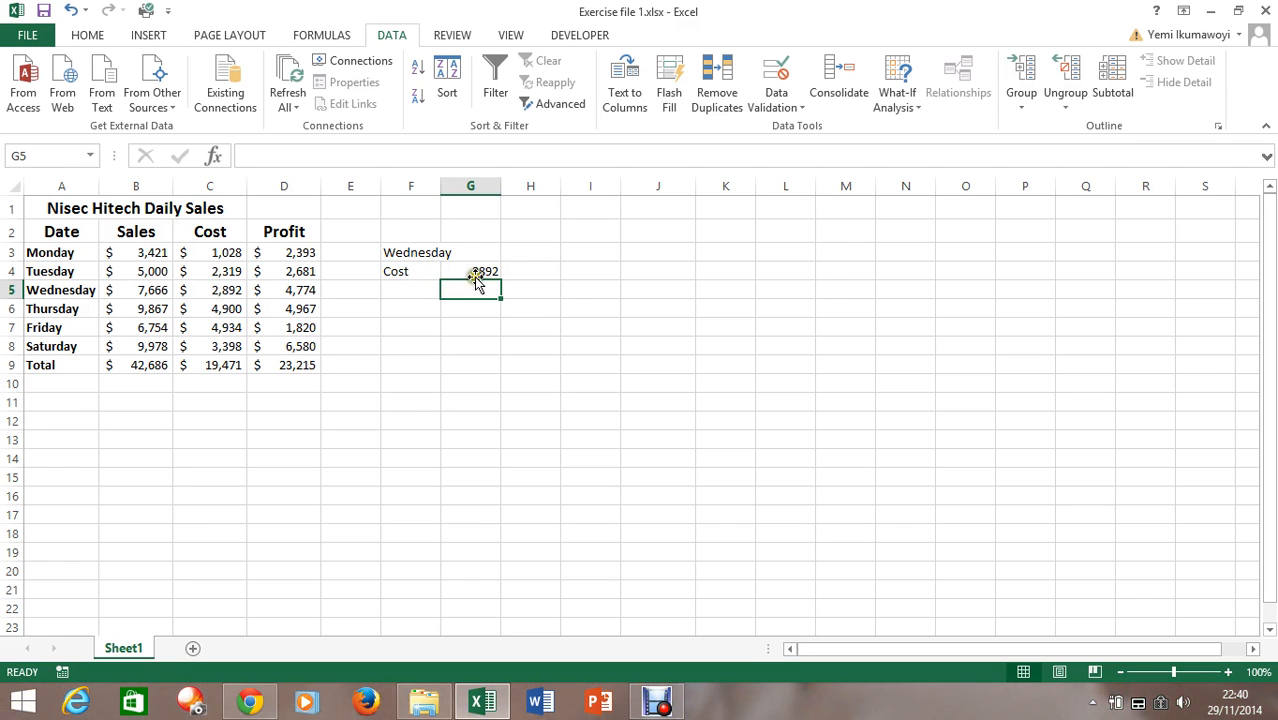
Test the combined formula by changing the category in cell F4 to Profit and then to Cost
left_click(419, 271)
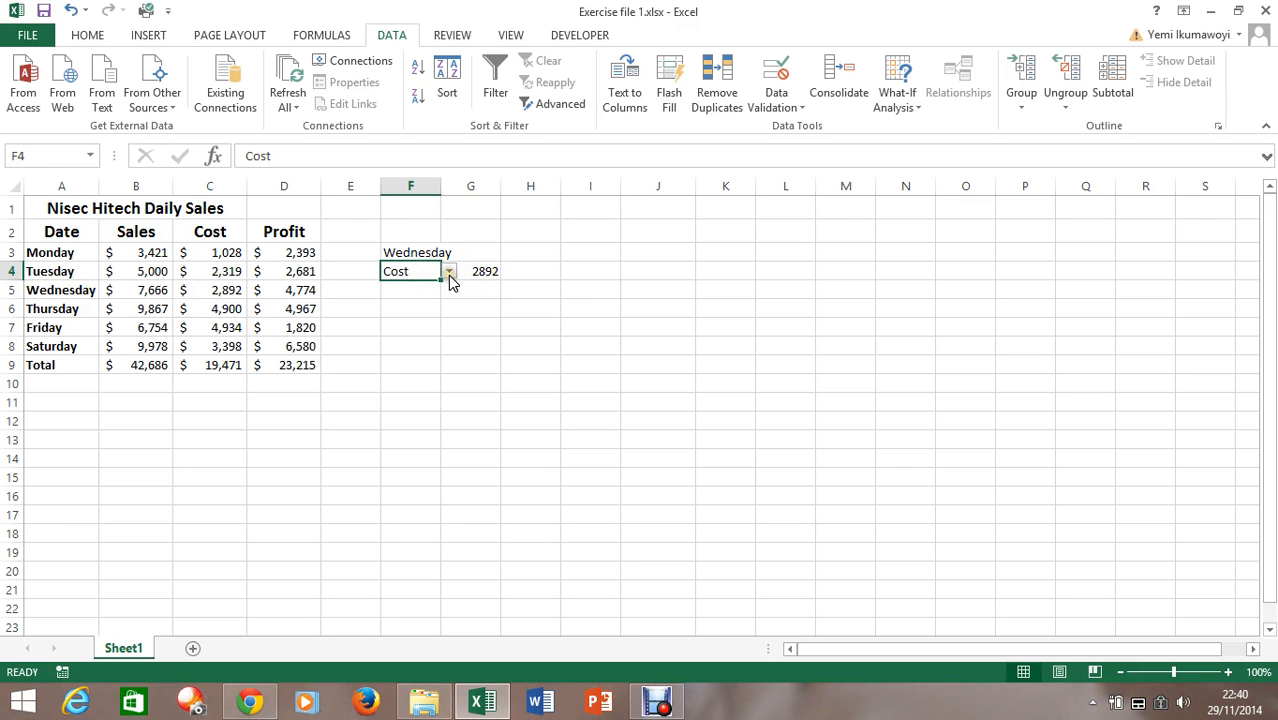
left_click(450, 273)
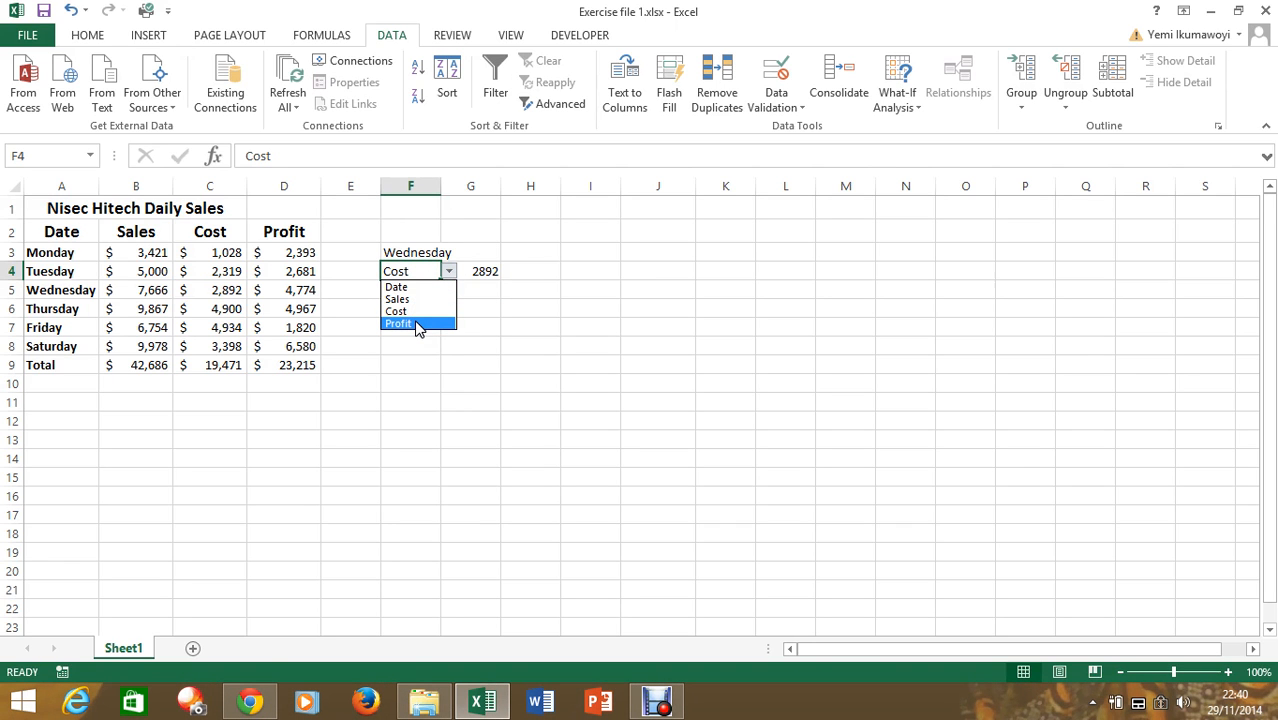
left_click(418, 324)
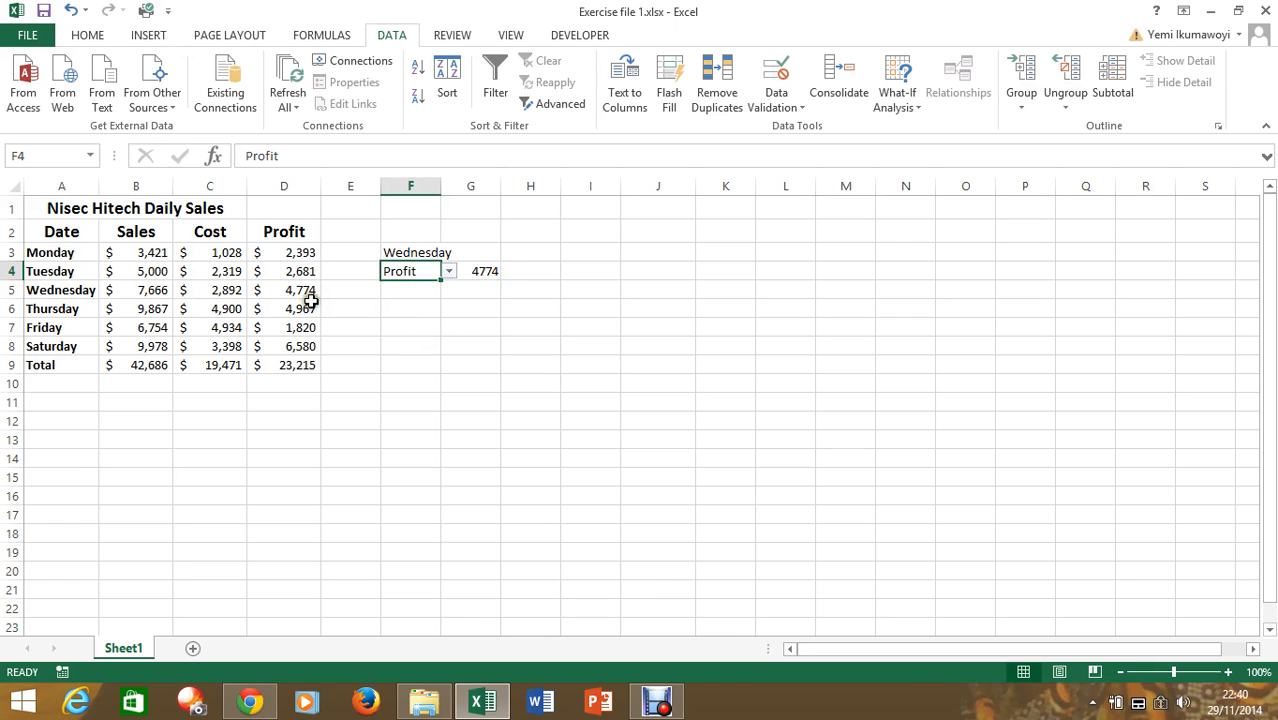
left_click(450, 272)
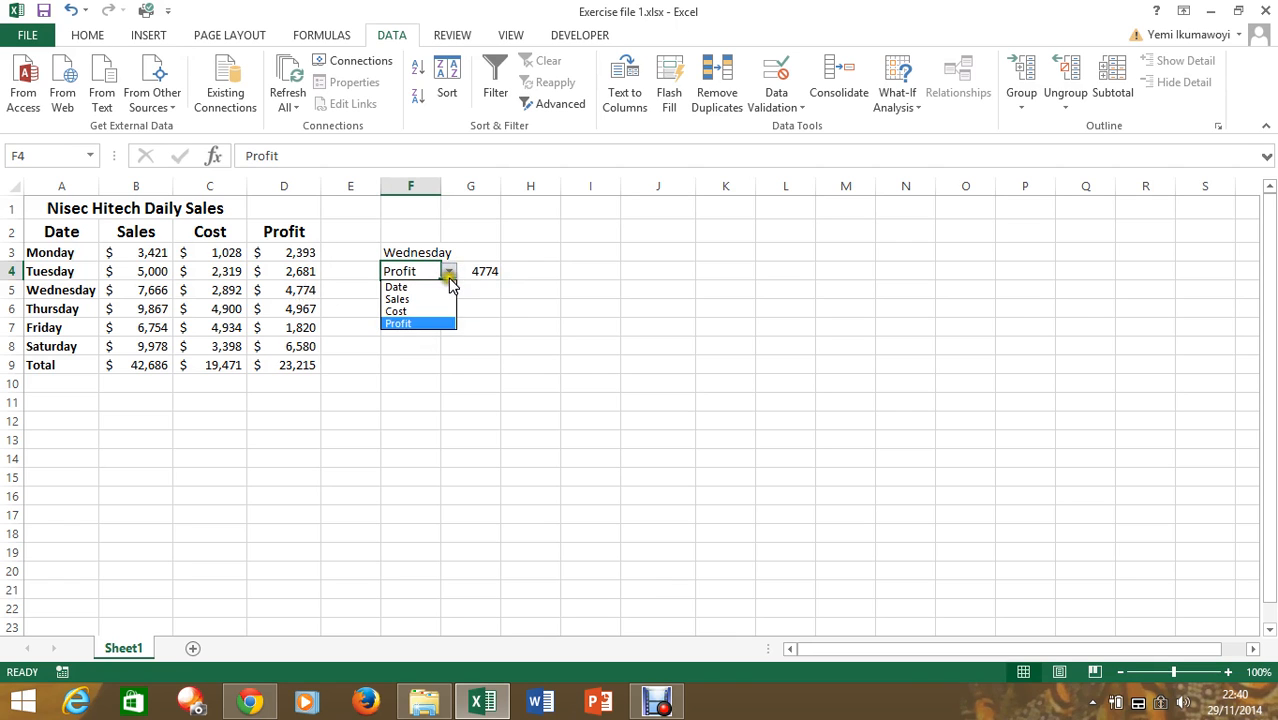
left_click(433, 313)
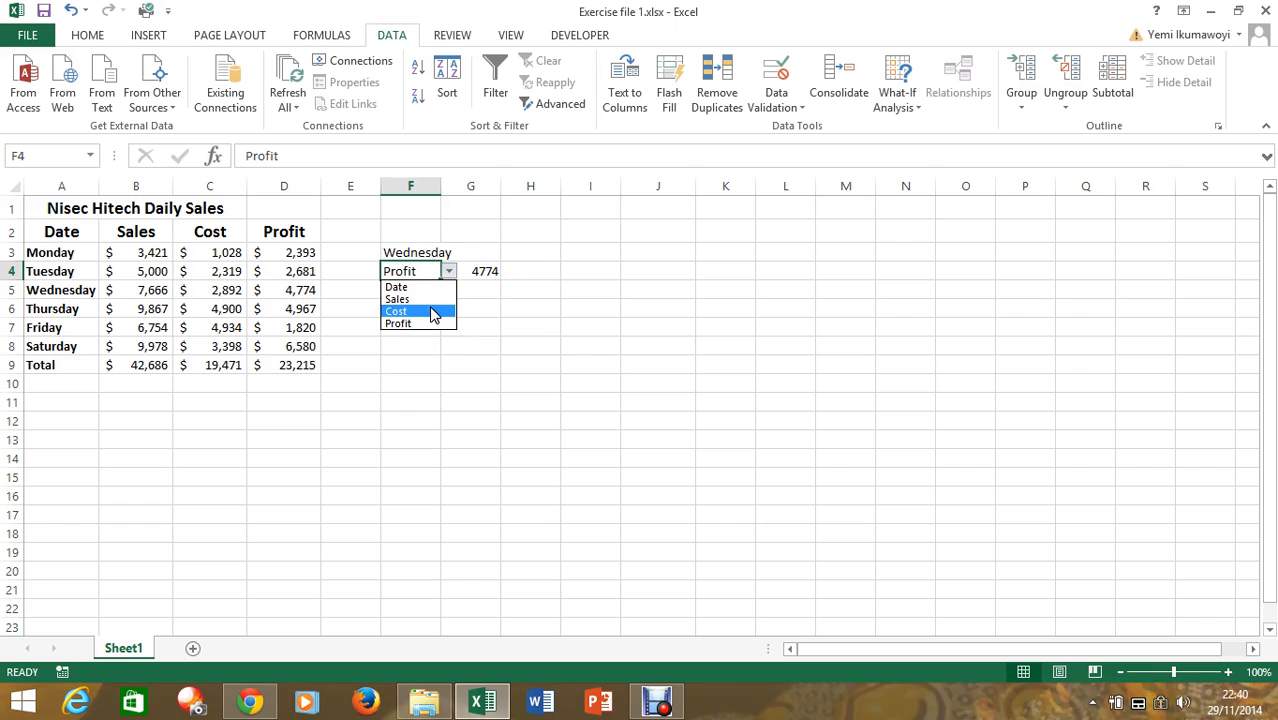
left_click(433, 313)
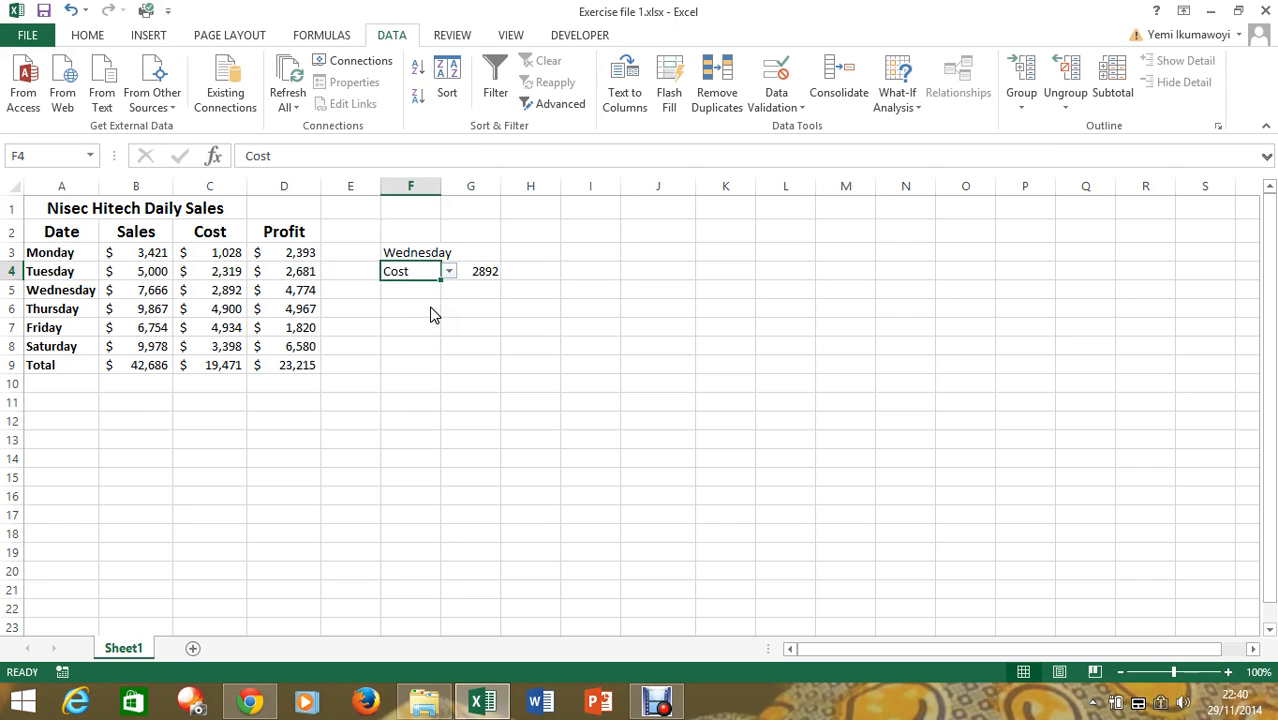
Test the lookup formula by changing the day in cell F3 to Thursday and then to Tuesday
left_click(428, 252)
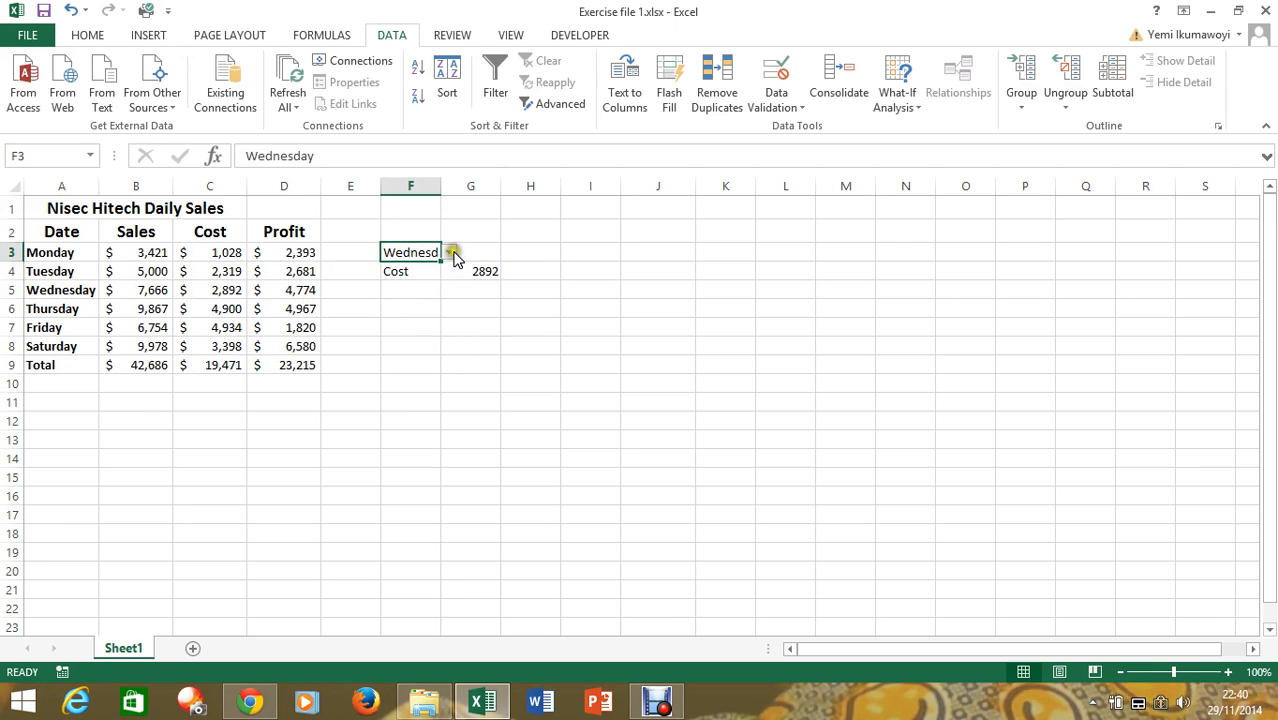
left_click(451, 253)
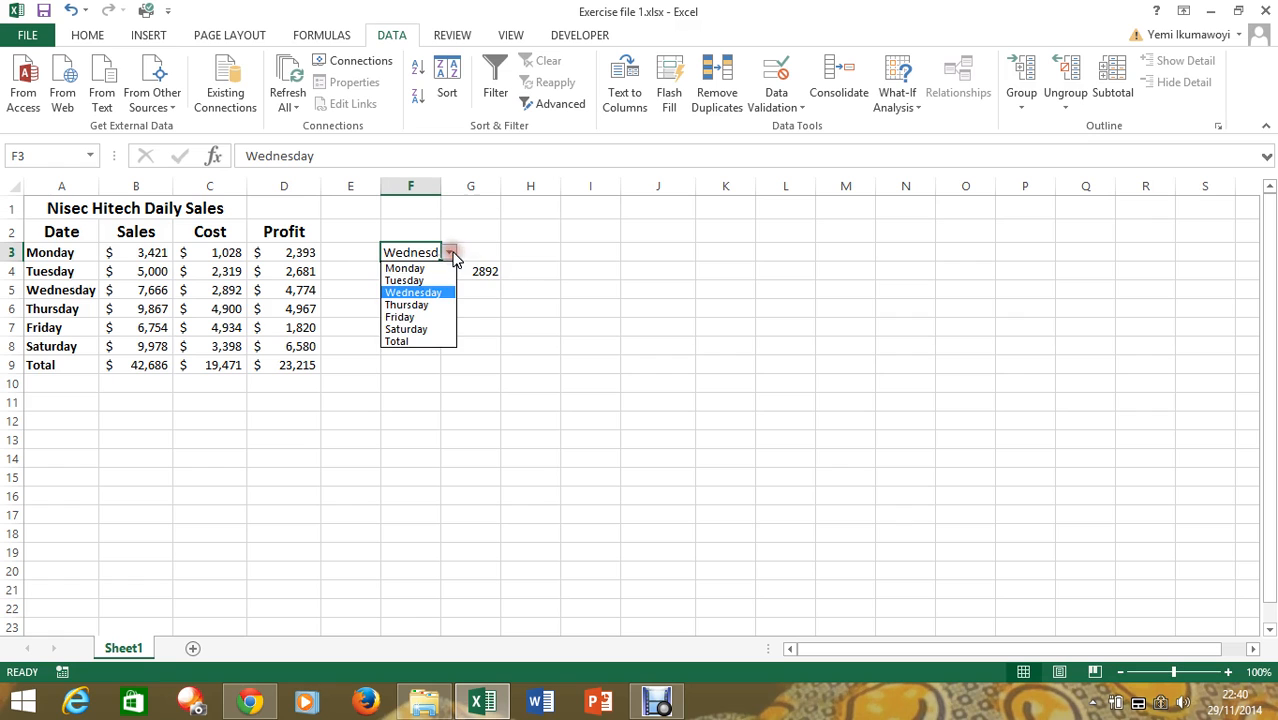
left_click(430, 310)
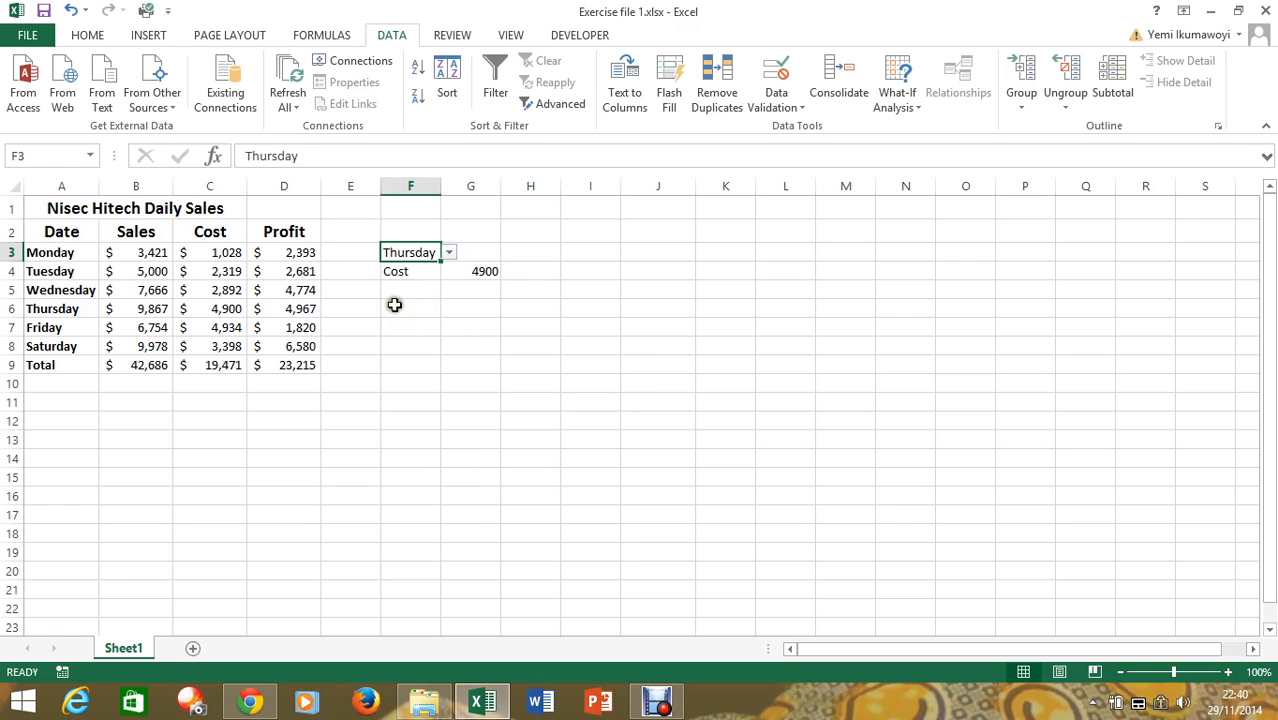
left_click(449, 253)
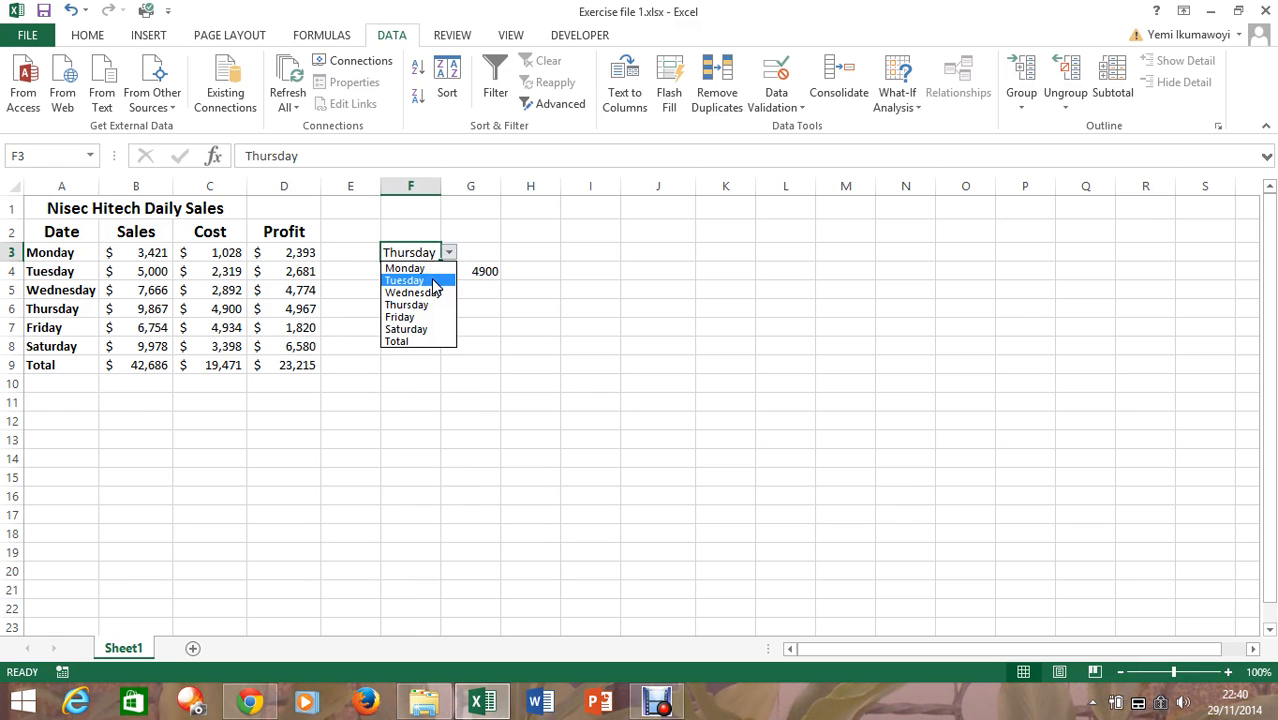
left_click(433, 283)
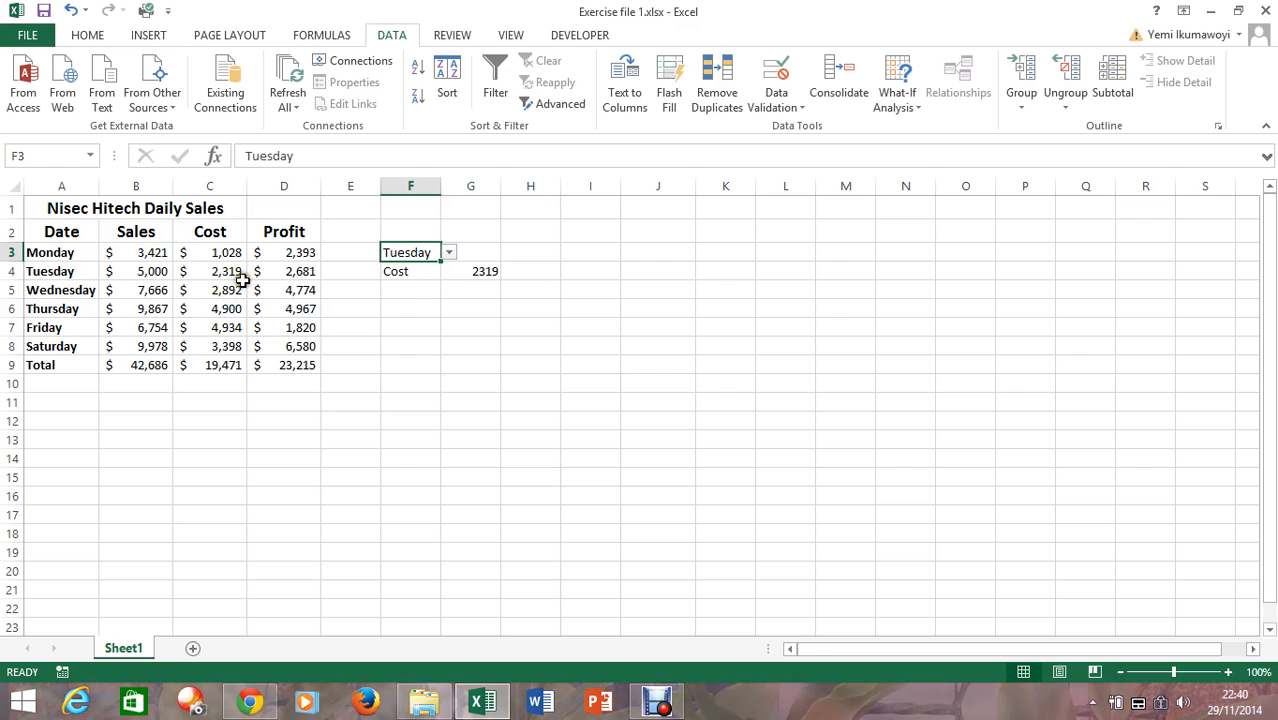
Switch the category in cell F4 to Sales and then to Profit to check the lookup for the chosen day
left_click(431, 271)
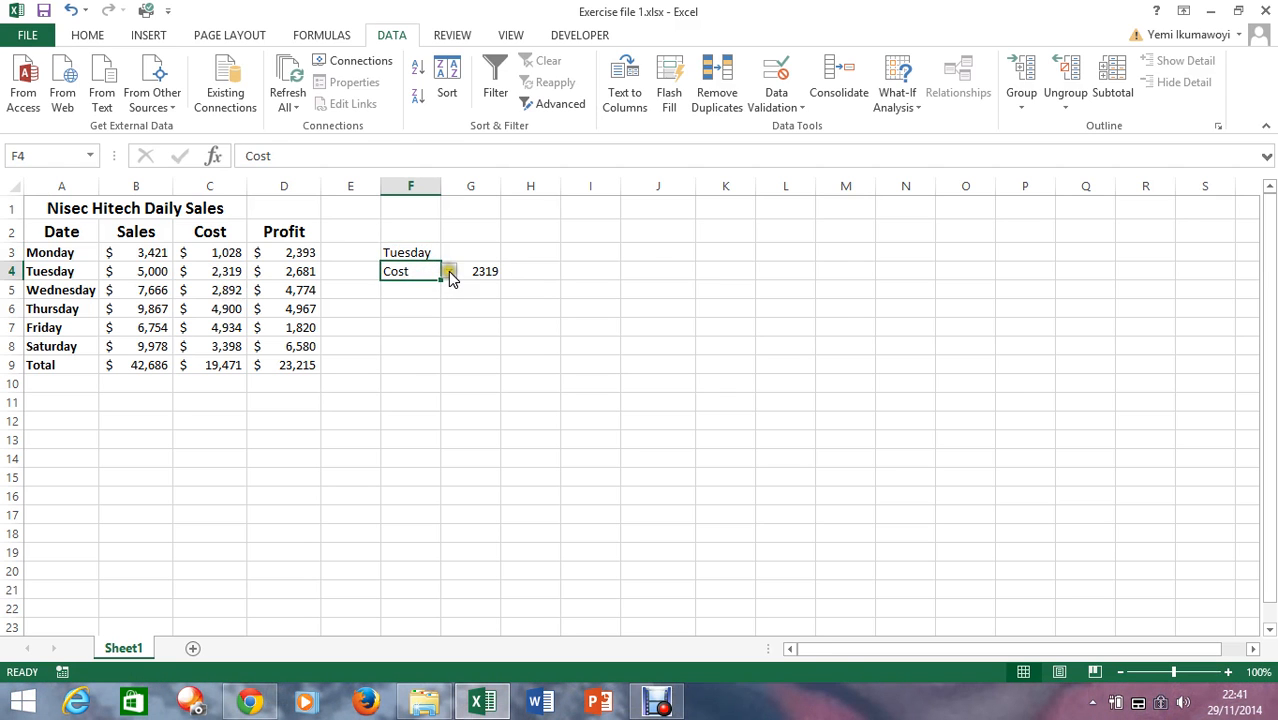
left_click(450, 277)
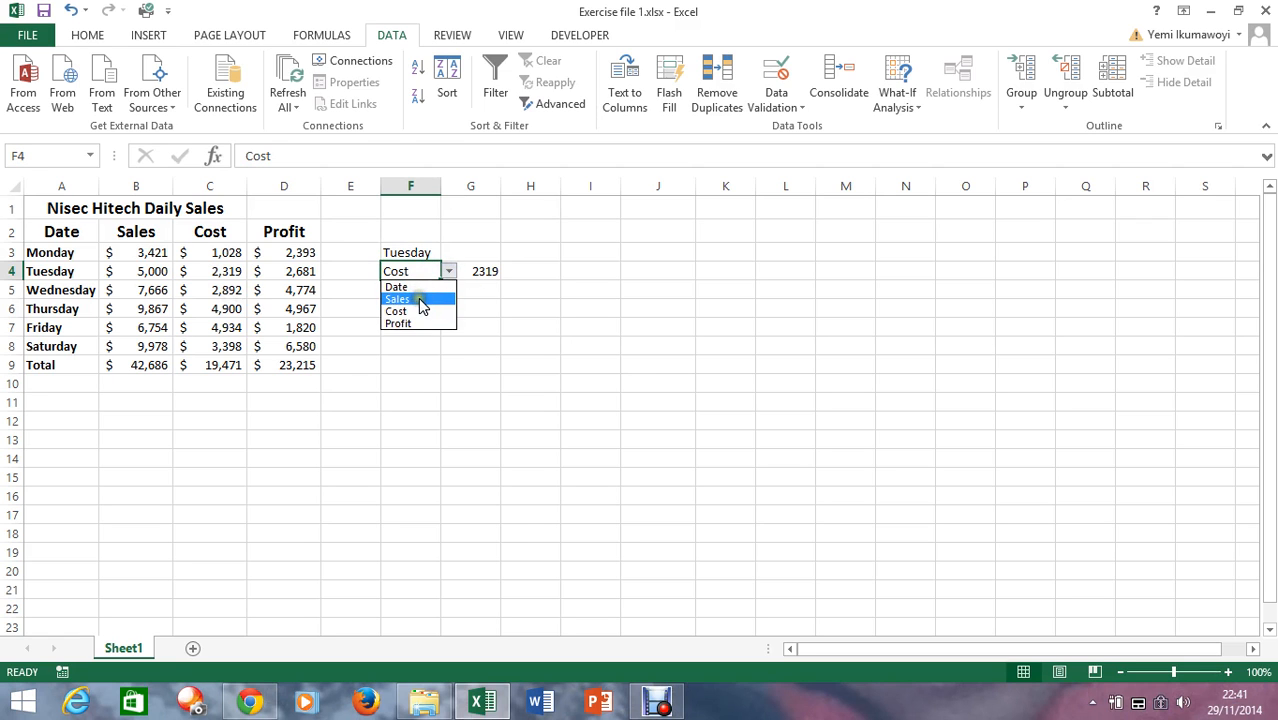
left_click(419, 297)
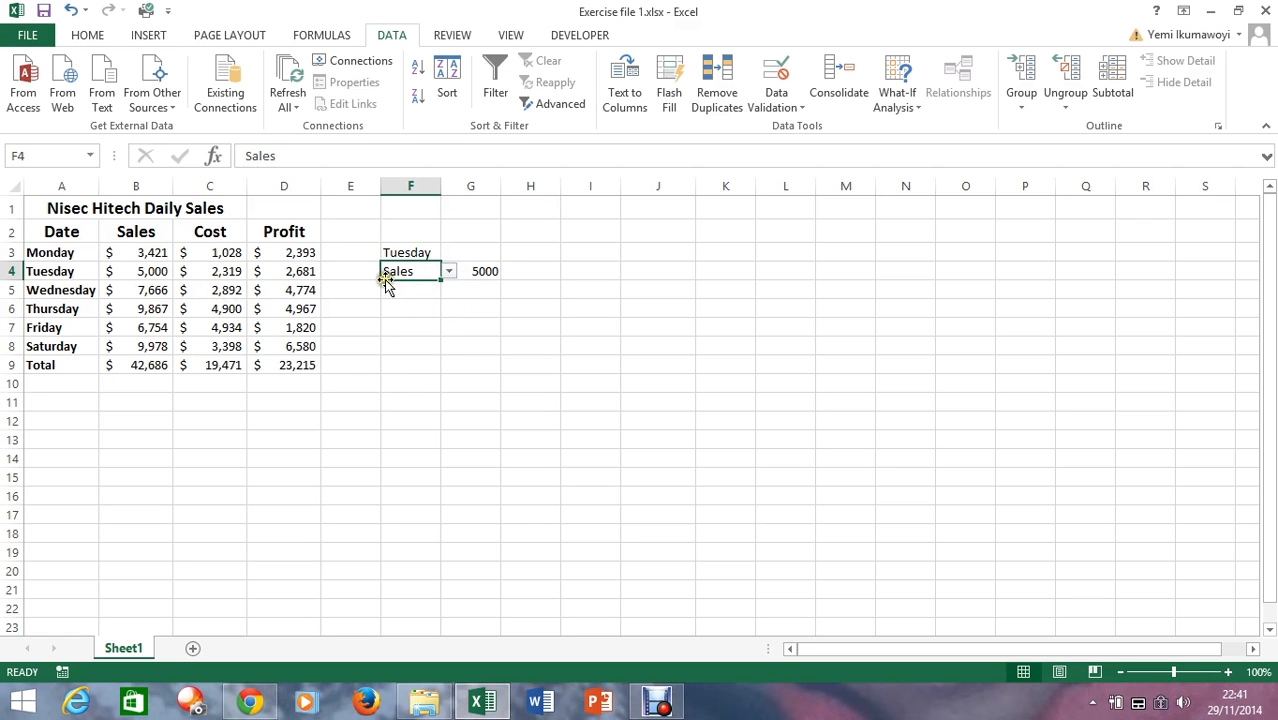
left_click(449, 271)
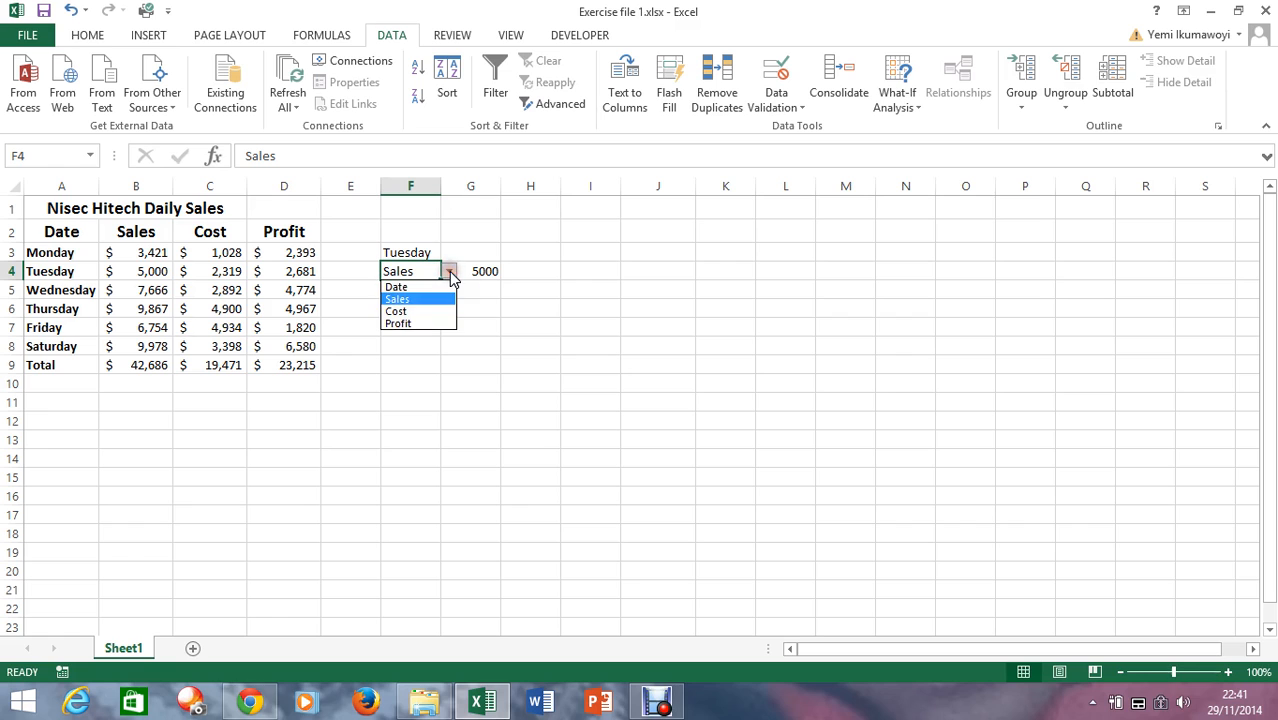
left_click(430, 324)
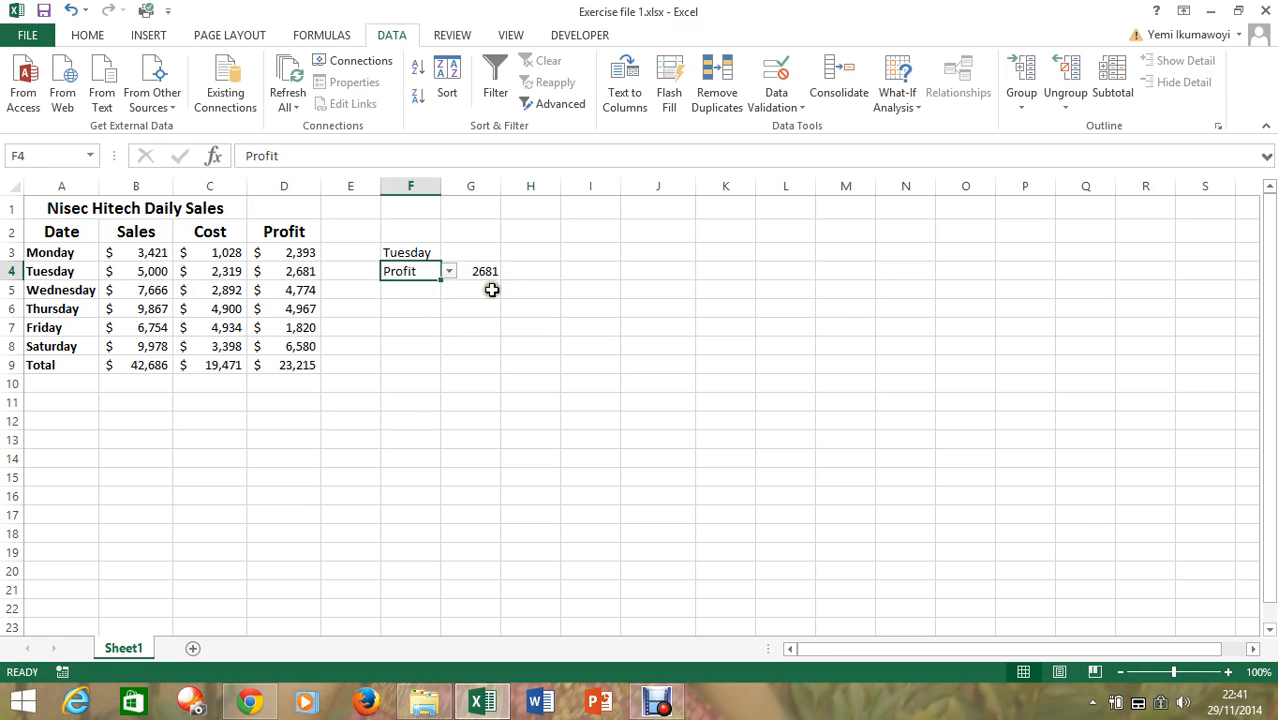